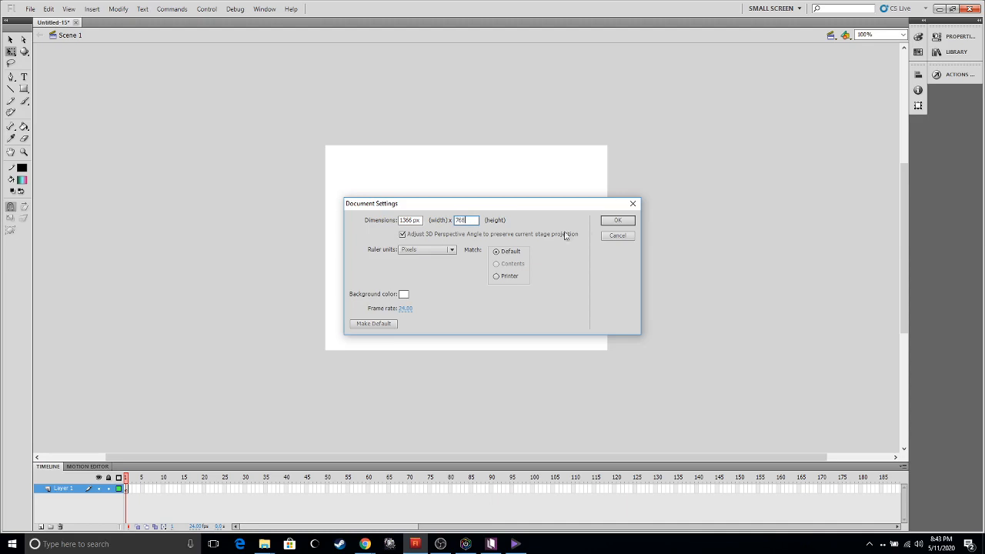
# Step: Apply document dimensions of 1366 px width by 768 px height and centre the stage in view
pyautogui.click(626, 222)
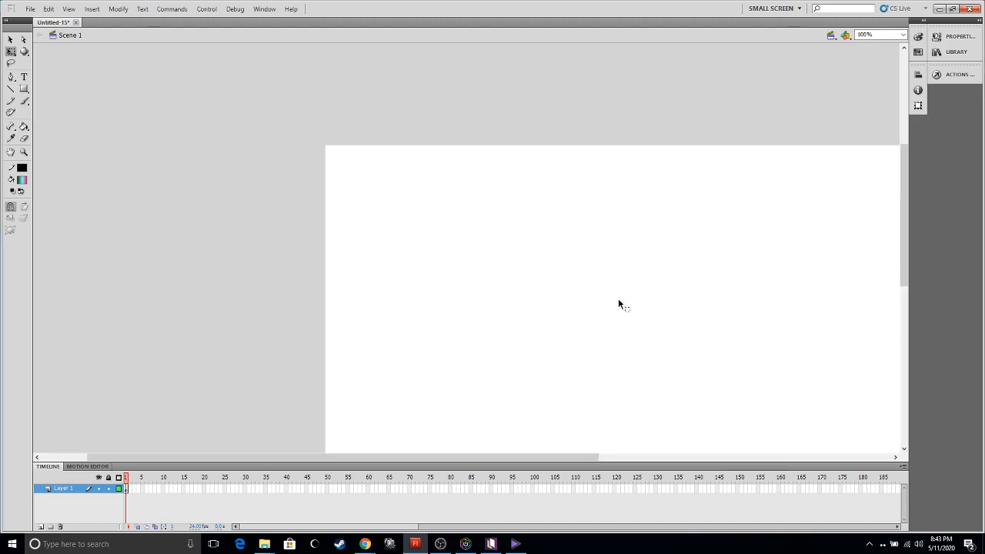
pyautogui.moveTo(600, 459); pyautogui.dragTo(699, 454)
pyautogui.scroll(-3, 759, 277)
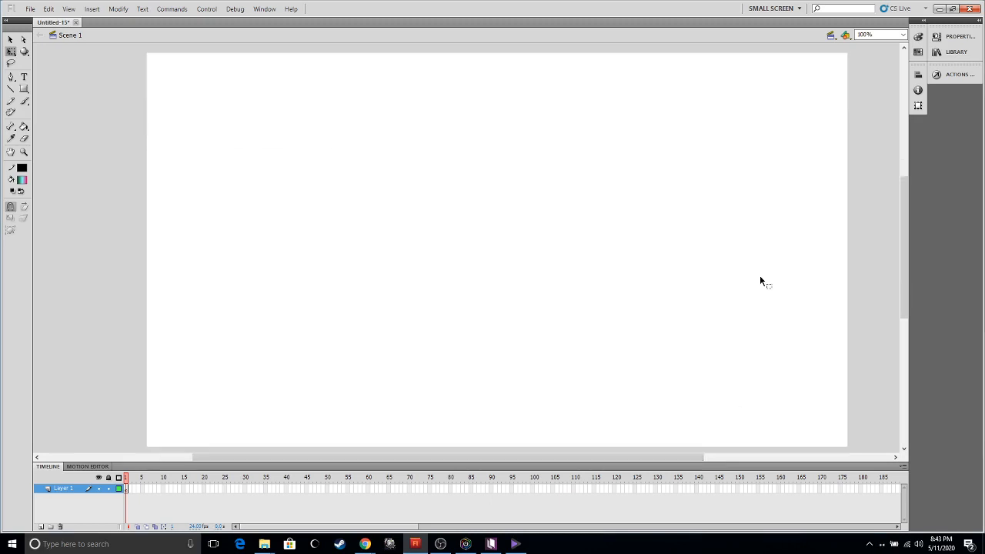
pyautogui.hotkey('ctrl', '=')
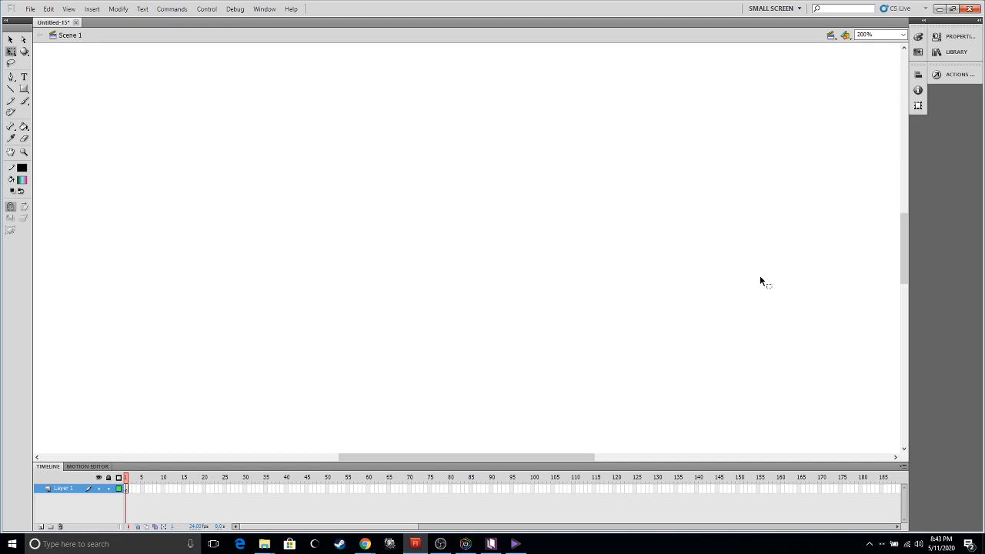
pyautogui.hotkey('ctrl', '-')
pyautogui.hotkey('ctrl', '-')
pyautogui.hotkey('ctrl', '=')
pyautogui.hotkey('ctrl', '=')
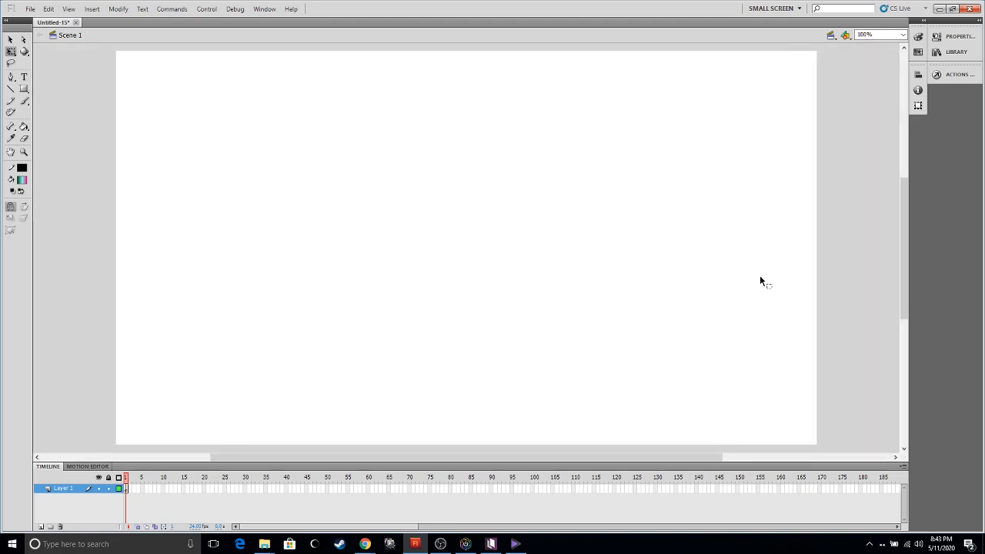
pyautogui.hotkey('ctrl', '-')
pyautogui.hotkey('ctrl', '-')
pyautogui.hotkey('ctrl', '=')
pyautogui.hotkey('ctrl', '-')
pyautogui.hotkey('ctrl', '=')
pyautogui.hotkey('ctrl', '-')
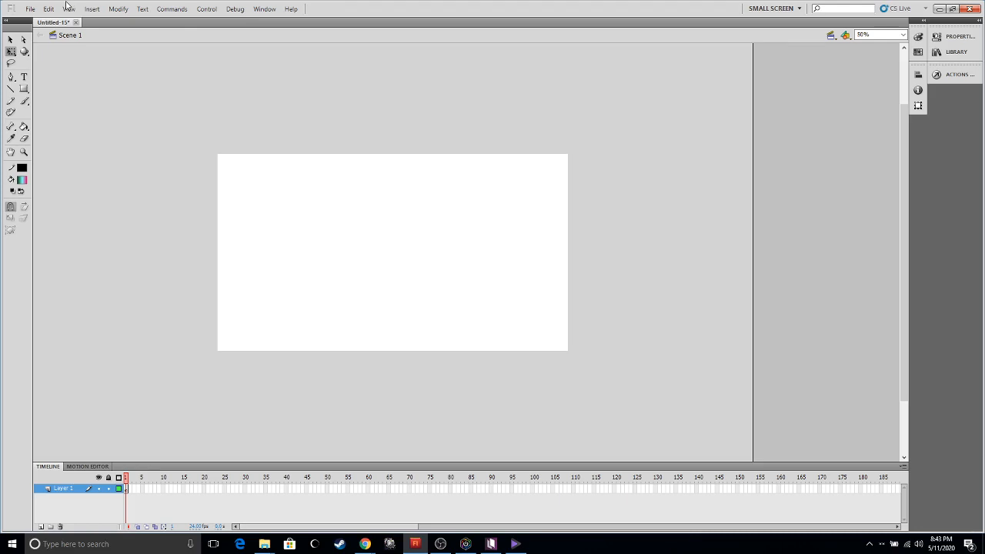
# Step: Choose the Small Screen workspace layout
pyautogui.click(264, 8)
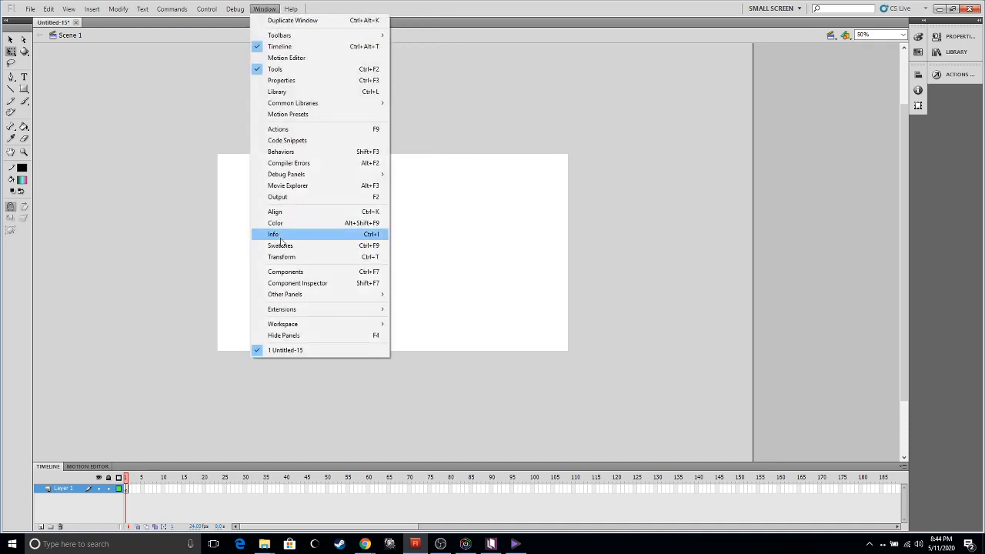
pyautogui.moveTo(323, 326)
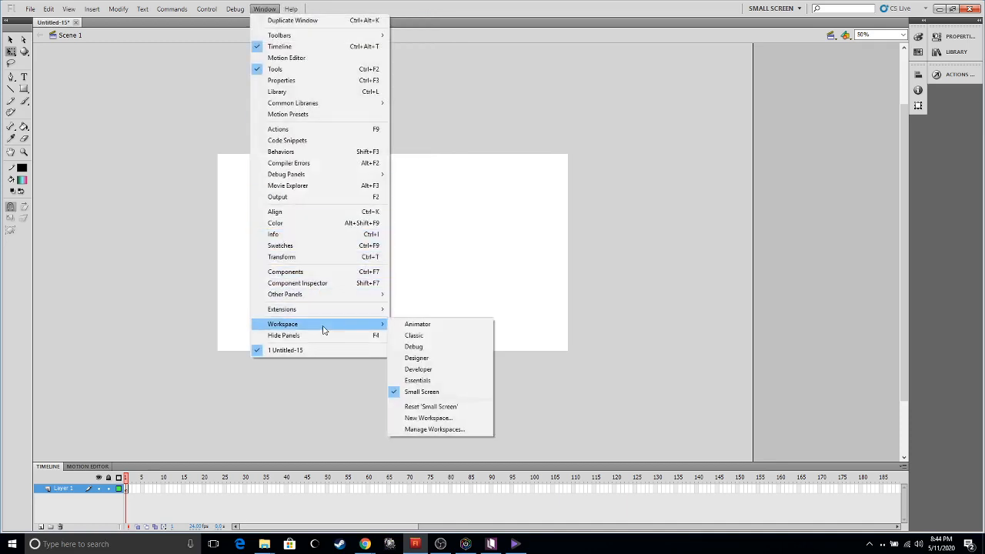
pyautogui.click(461, 391)
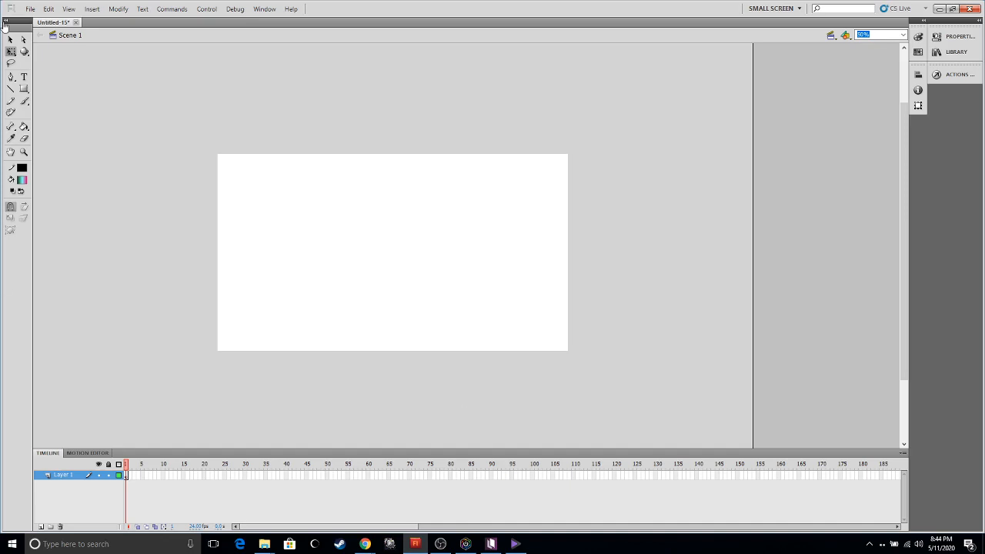
# Step: Detach the tools and the properties panel group so they float over the stage, and reset the Small Screen workspace
pyautogui.moveTo(21, 26); pyautogui.dragTo(300, 95)
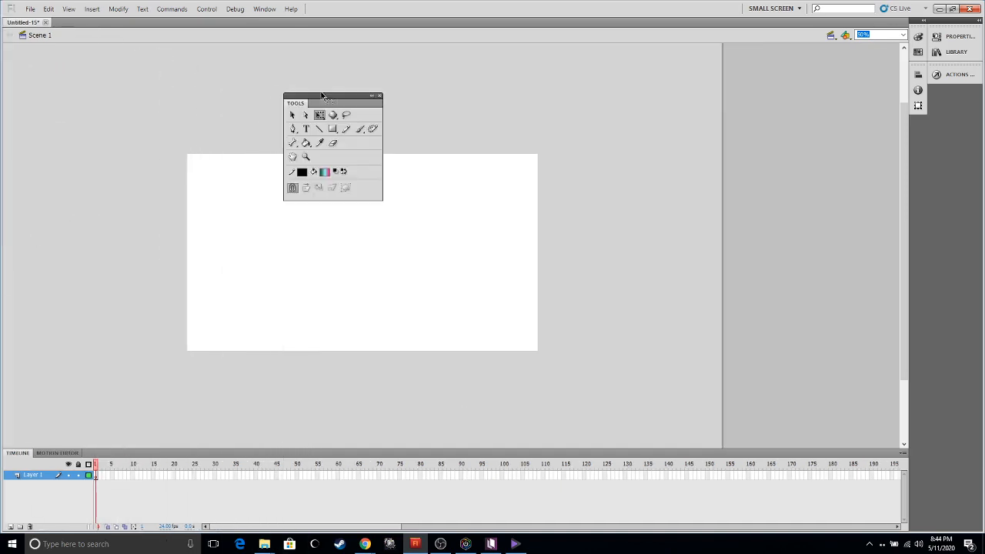
pyautogui.moveTo(954, 24); pyautogui.dragTo(471, 121)
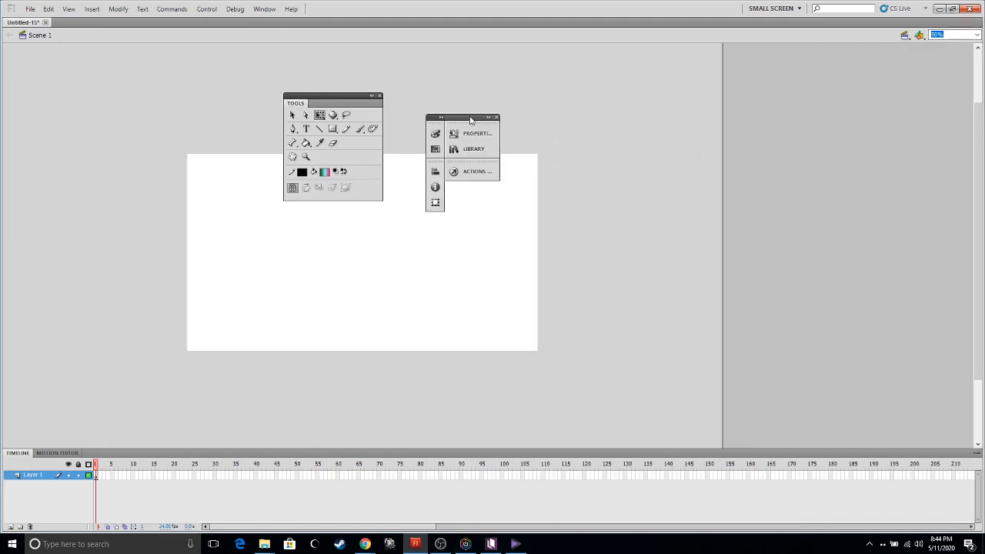
pyautogui.click(264, 9)
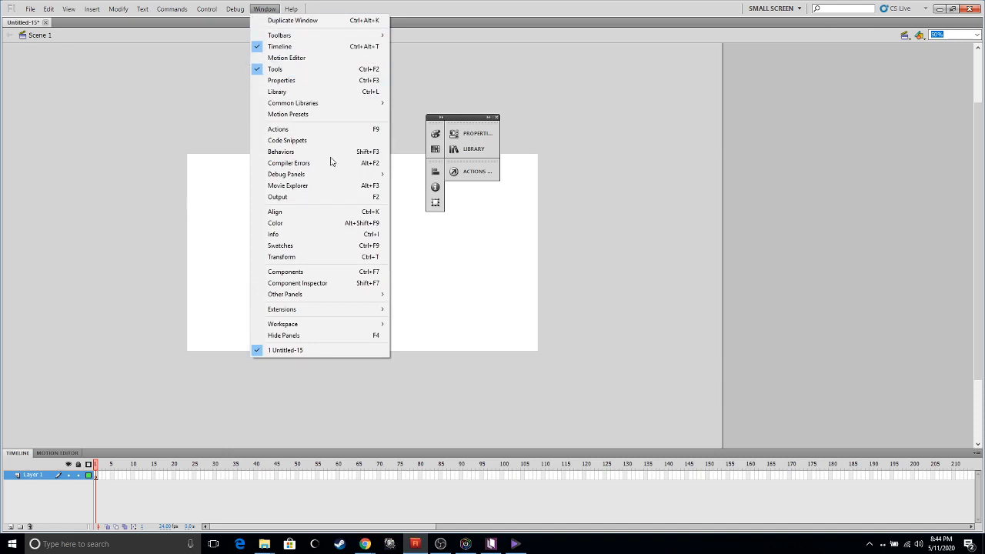
pyautogui.moveTo(377, 309)
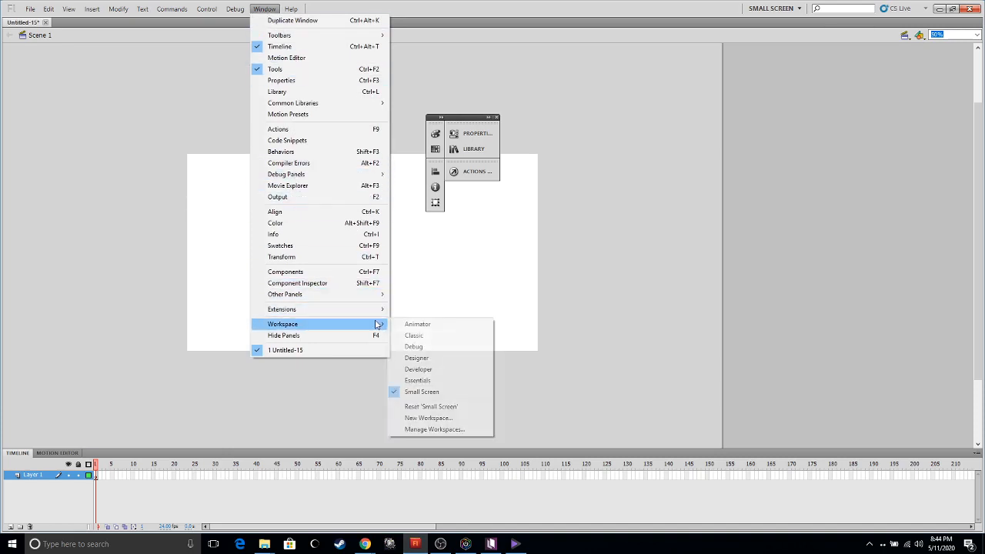
pyautogui.click(450, 408)
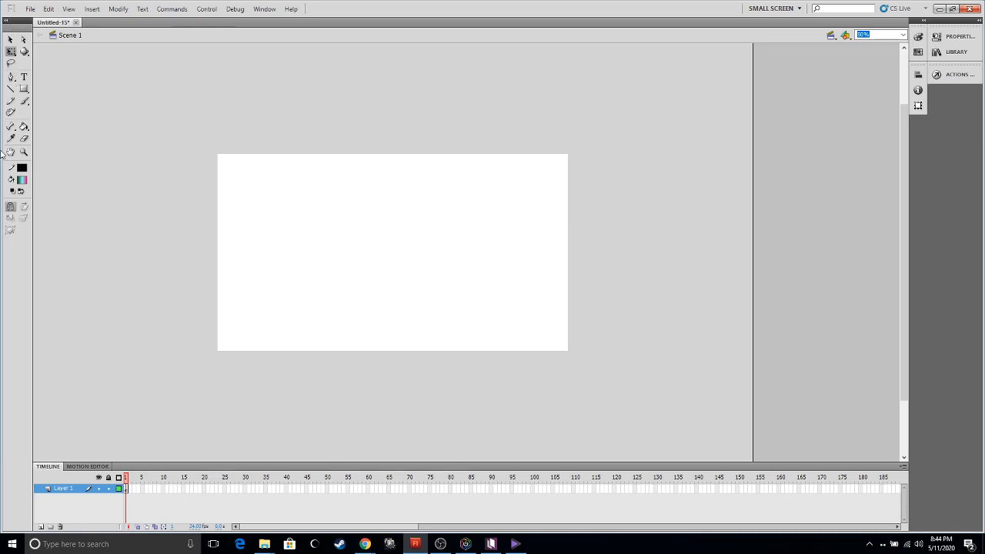
# Step: Activate the Line tool and set its stroke size to 2
pyautogui.click(14, 91)
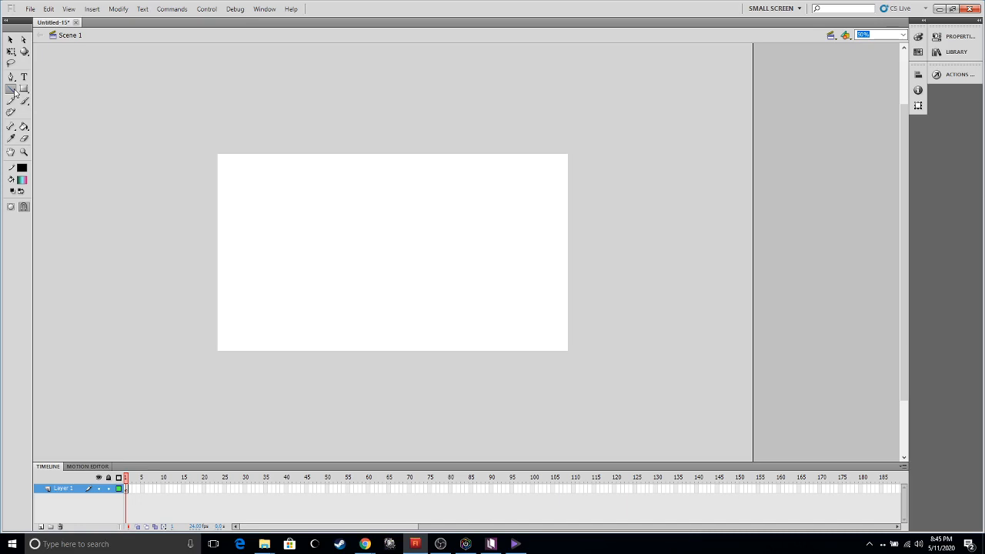
pyautogui.click(955, 38)
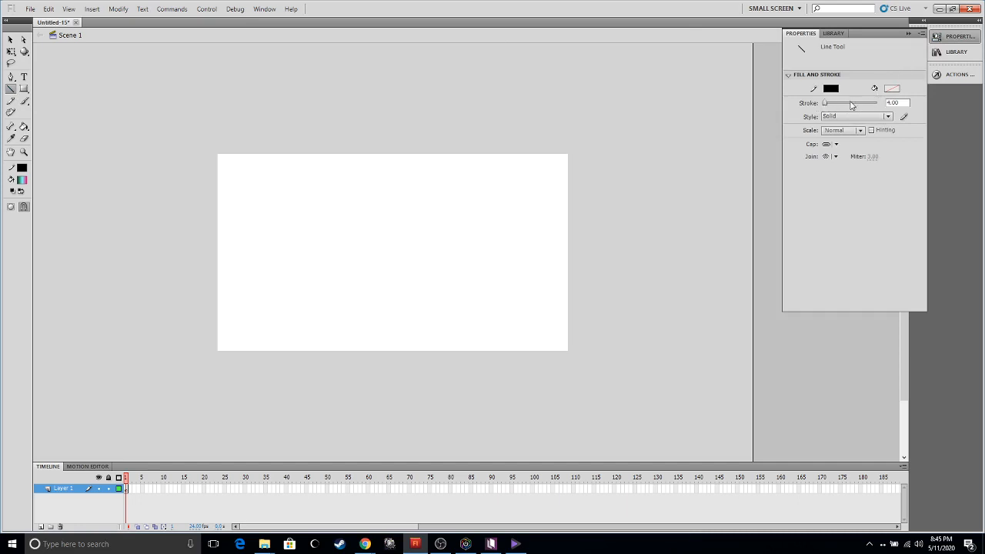
pyautogui.moveTo(830, 105); pyautogui.dragTo(825, 103)
pyautogui.moveTo(901, 103); pyautogui.dragTo(849, 94)
pyautogui.write('2')
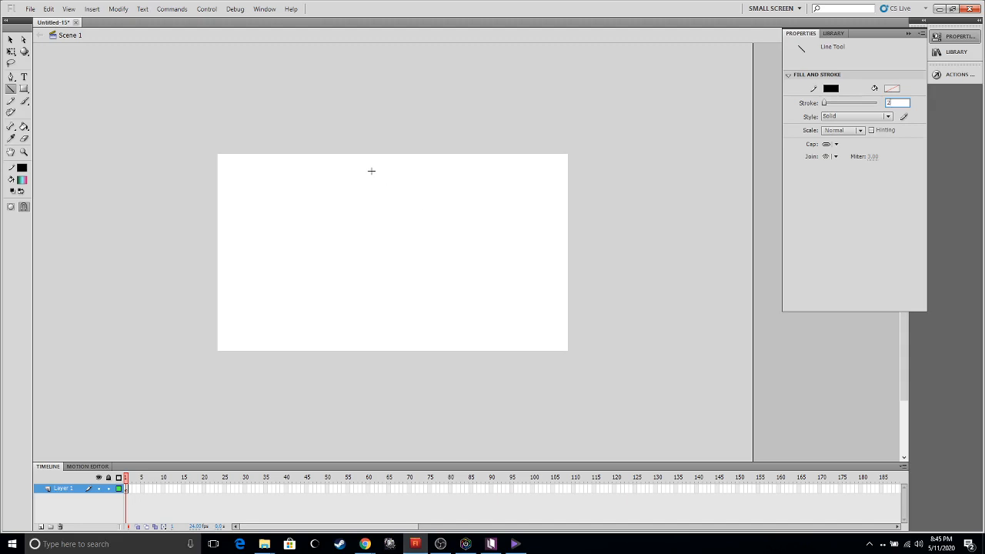
# Step: Draw a vertical line in the upper middle of the stage and bend its middle leftward into an arc
pyautogui.moveTo(376, 167); pyautogui.dragTo(376, 236)
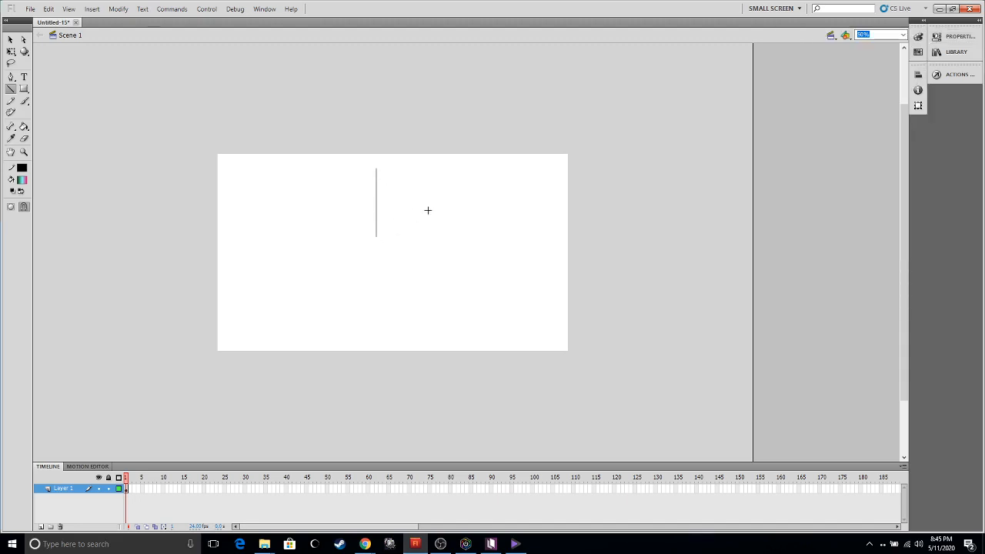
pyautogui.click(11, 52)
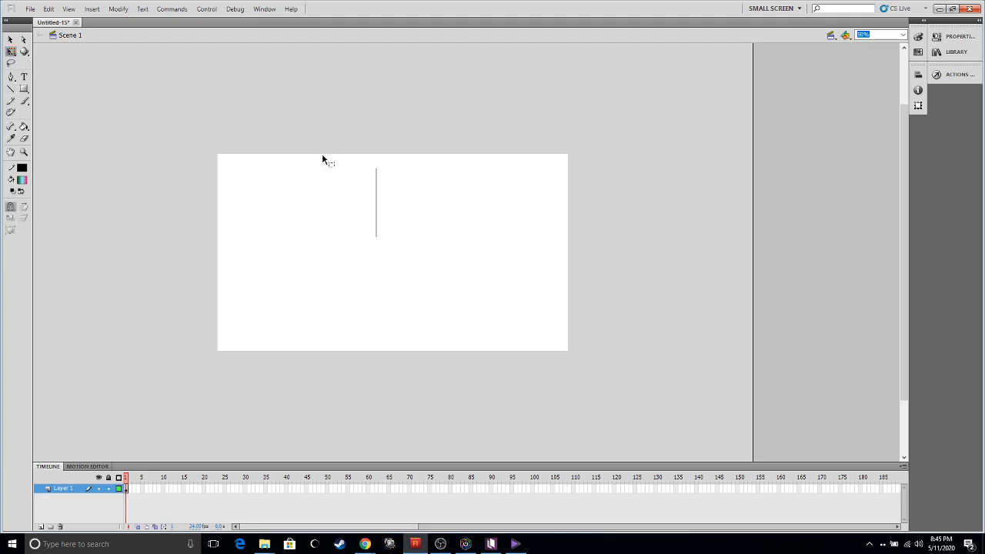
pyautogui.moveTo(322, 154); pyautogui.dragTo(514, 311)
pyautogui.click(433, 238)
pyautogui.moveTo(375, 204); pyautogui.dragTo(356, 205)
pyautogui.hotkey('ctrl', '=')
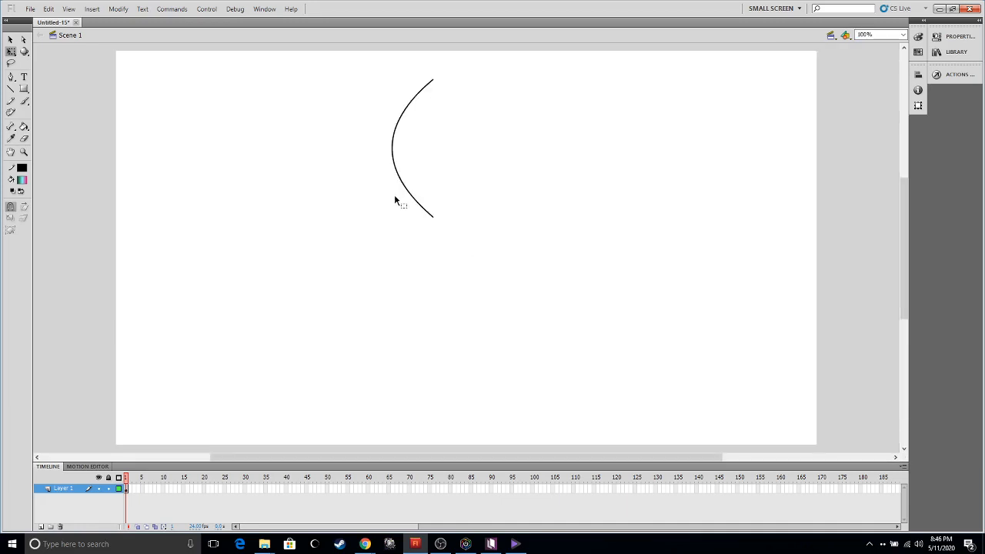
# Step: Select the whole arc with the Selection tool, move it slightly to the right and deselect it
pyautogui.press('n')
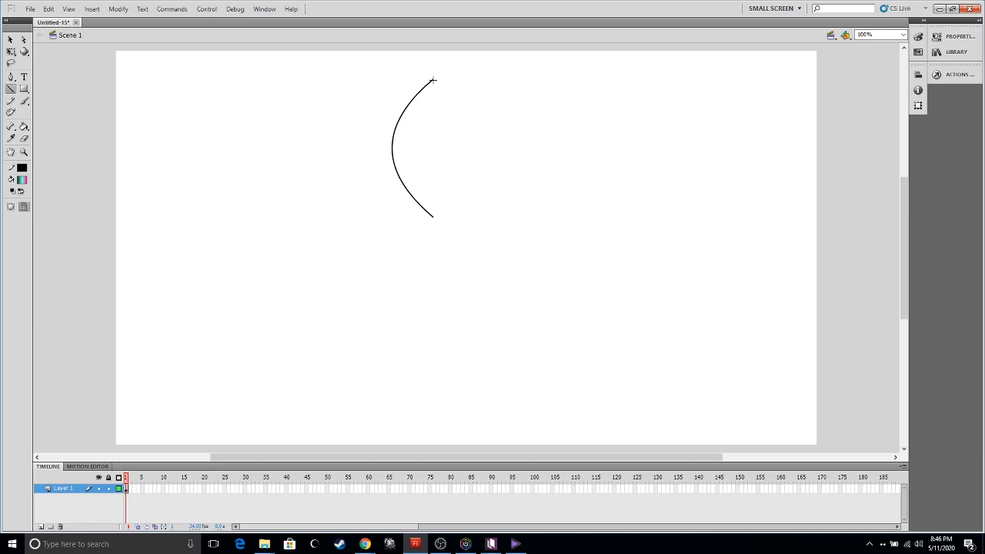
pyautogui.click(10, 40)
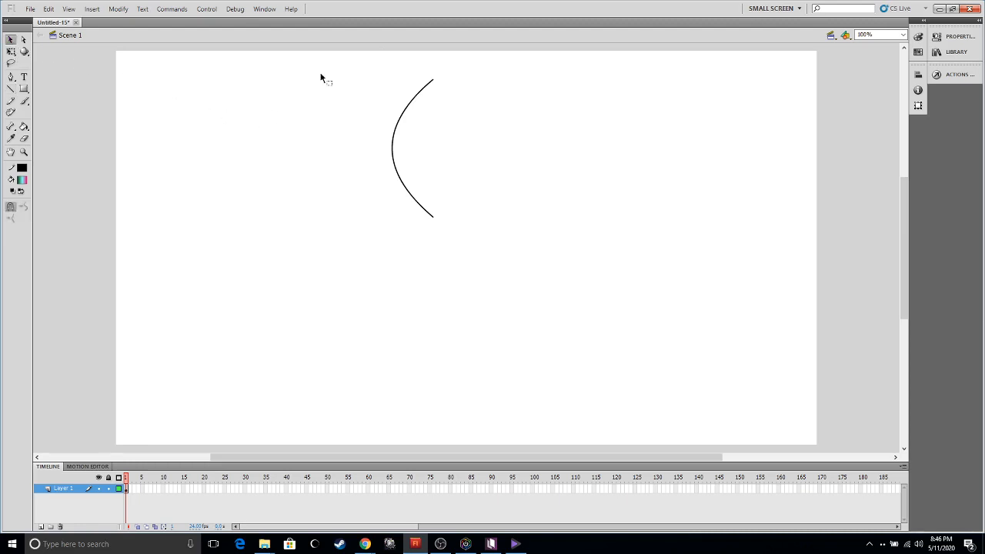
pyautogui.moveTo(322, 69)
pyautogui.mouseDown()
pyautogui.moveTo(504, 162)
pyautogui.moveTo(589, 283)
pyautogui.mouseUp()
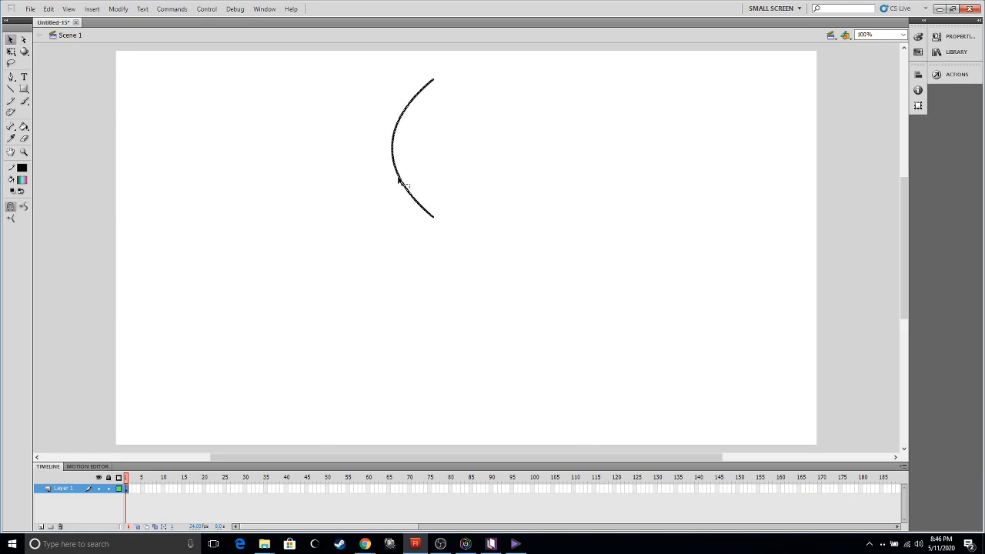
pyautogui.moveTo(398, 178)
pyautogui.mouseDown()
pyautogui.moveTo(318, 179)
pyautogui.moveTo(405, 179)
pyautogui.mouseUp()
pyautogui.click(492, 168)
# Step: Join the arc's two ends with a straight line, bend it rightward into a leaf shape and adjust the lower corner
pyautogui.press('n')
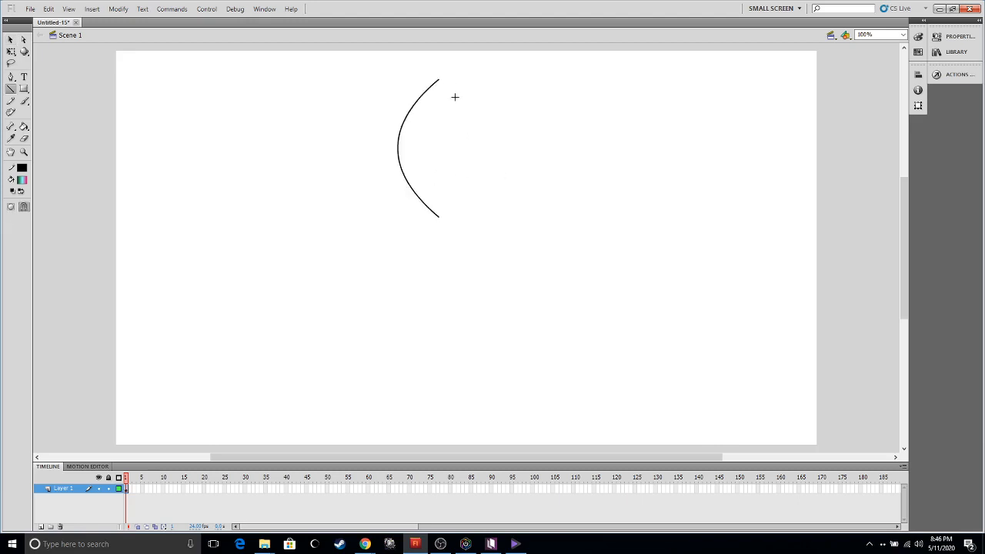
pyautogui.moveTo(439, 78); pyautogui.dragTo(438, 216)
pyautogui.press('q')
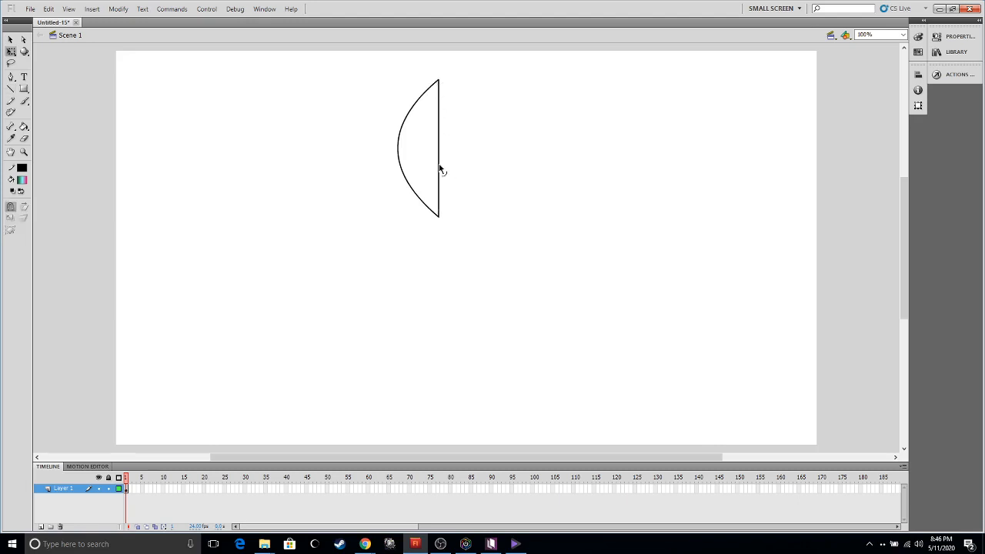
pyautogui.moveTo(439, 166); pyautogui.dragTo(488, 162)
pyautogui.moveTo(441, 218); pyautogui.dragTo(444, 216)
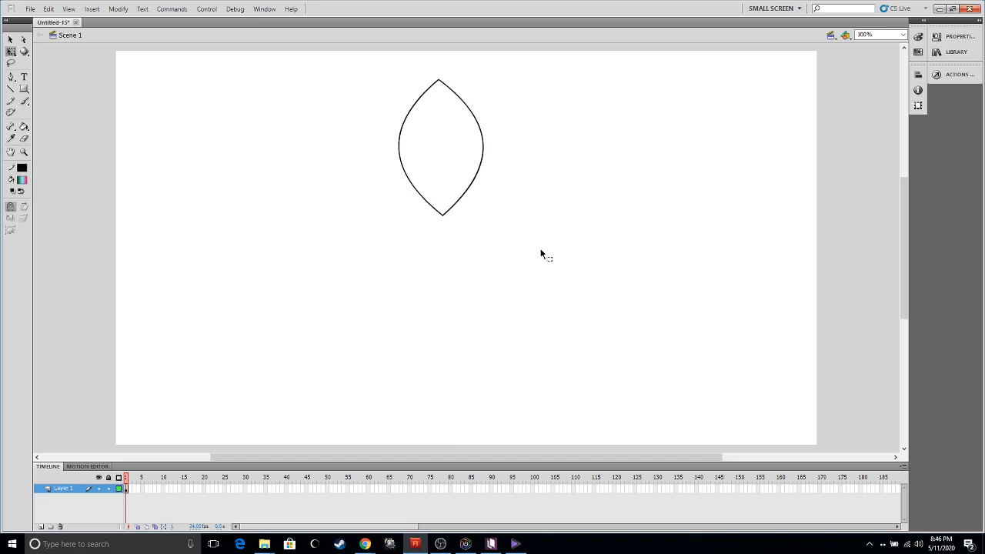
# Step: Change the fill from a linear gradient to a solid orange, FF7E00
pyautogui.click(919, 36)
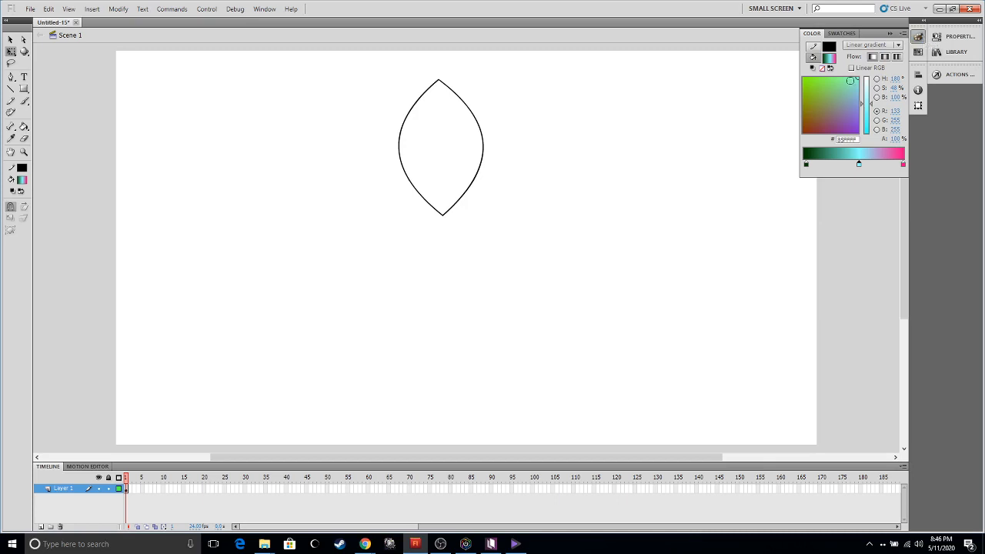
pyautogui.click(823, 109)
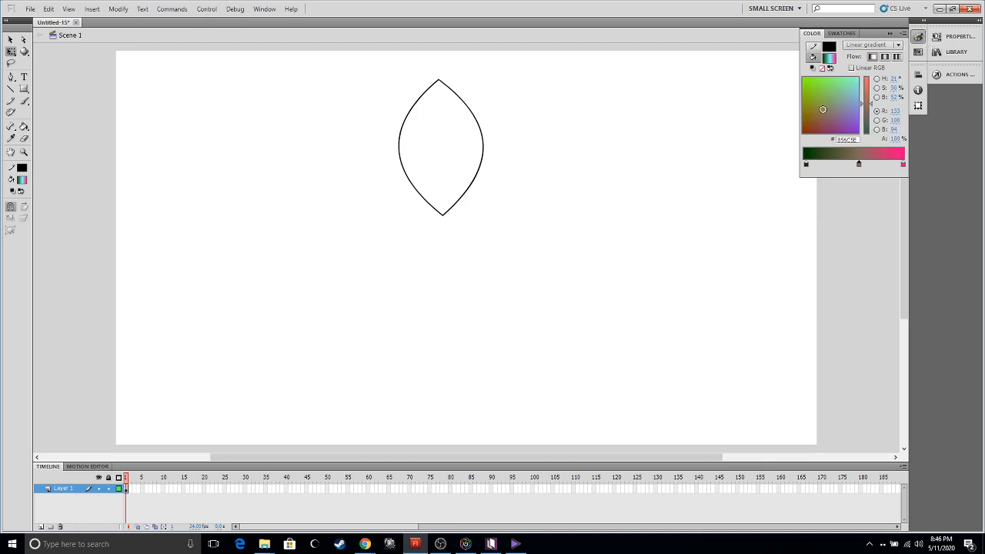
pyautogui.click(873, 47)
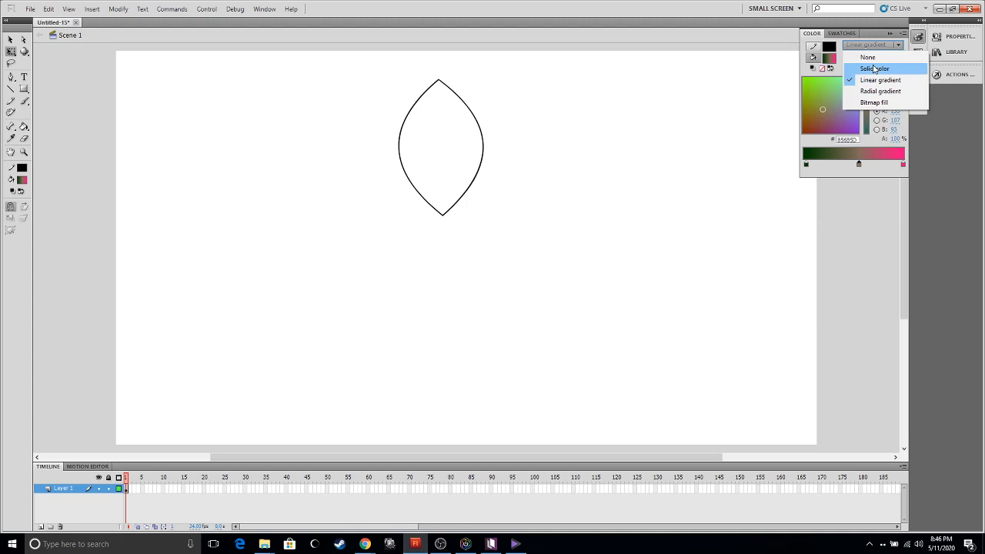
pyautogui.click(874, 70)
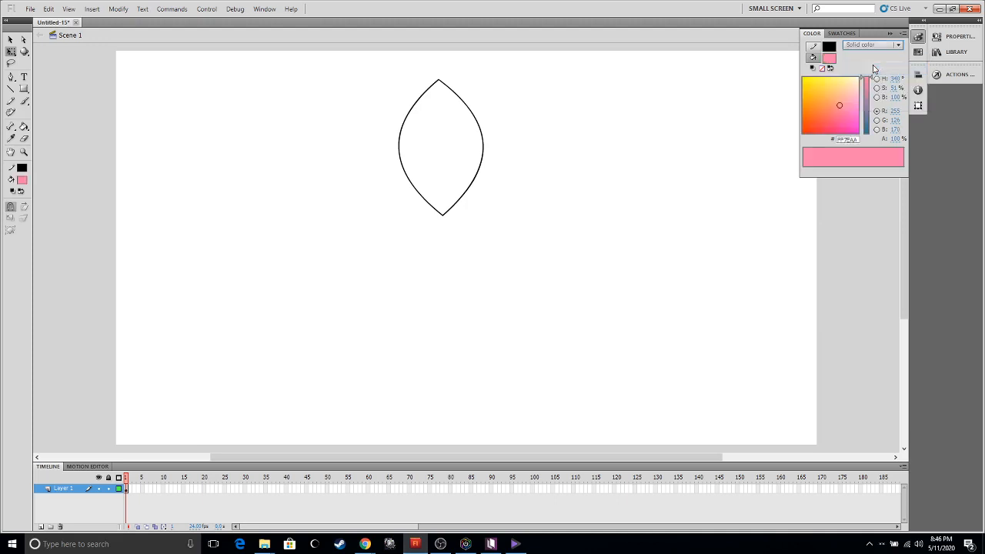
pyautogui.moveTo(833, 82)
pyautogui.mouseDown()
pyautogui.moveTo(844, 115)
pyautogui.moveTo(805, 124)
pyautogui.moveTo(857, 86)
pyautogui.moveTo(798, 71)
pyautogui.moveTo(787, 77)
pyautogui.moveTo(831, 94)
pyautogui.moveTo(800, 104)
pyautogui.mouseUp()
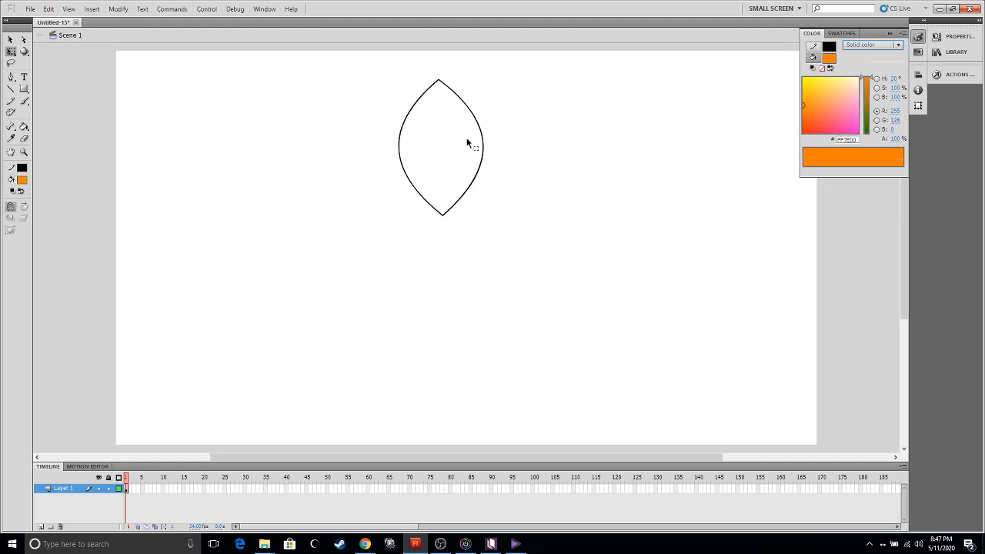
# Step: Fill the inside of the leaf shape with a coral swatch using the Paint Bucket tool
pyautogui.click(23, 127)
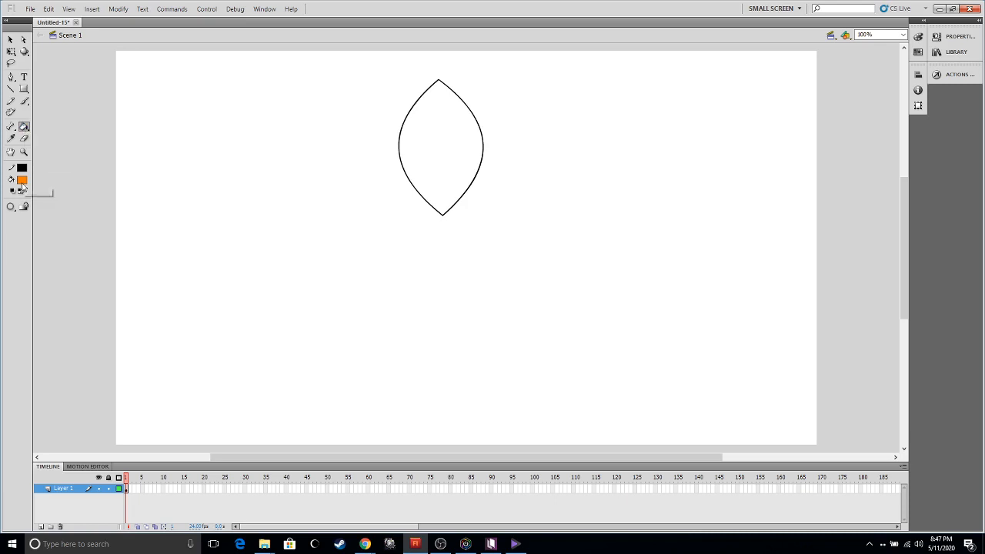
pyautogui.click(22, 180)
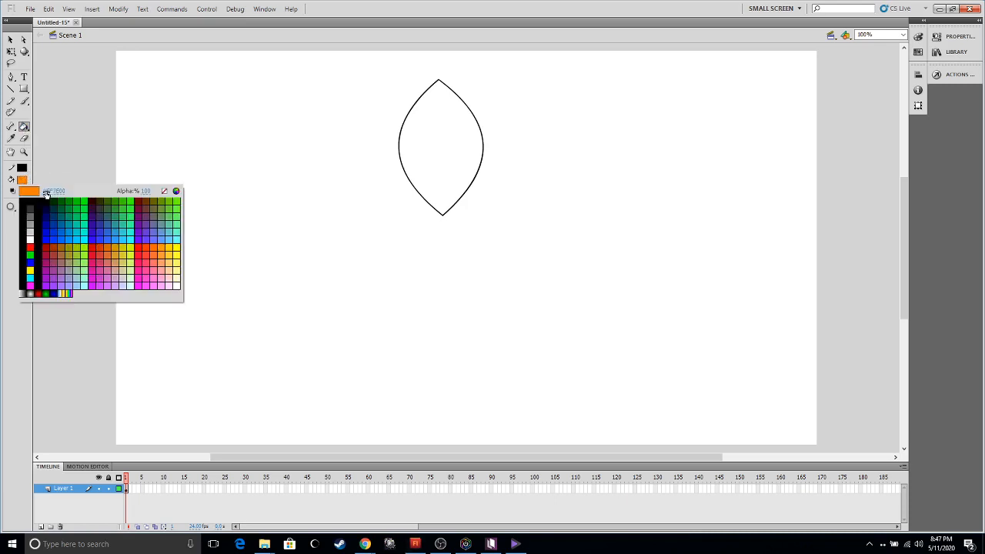
pyautogui.click(157, 257)
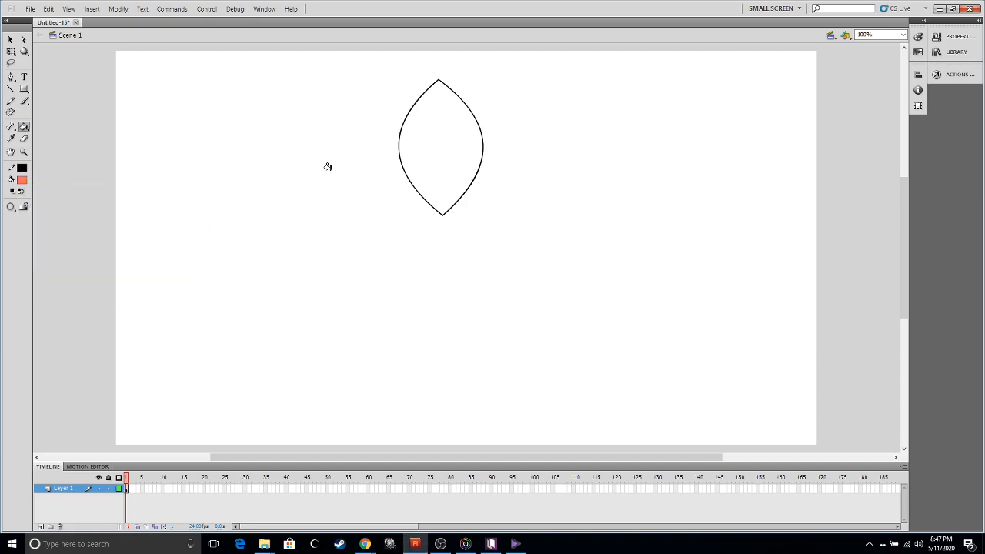
pyautogui.click(440, 151)
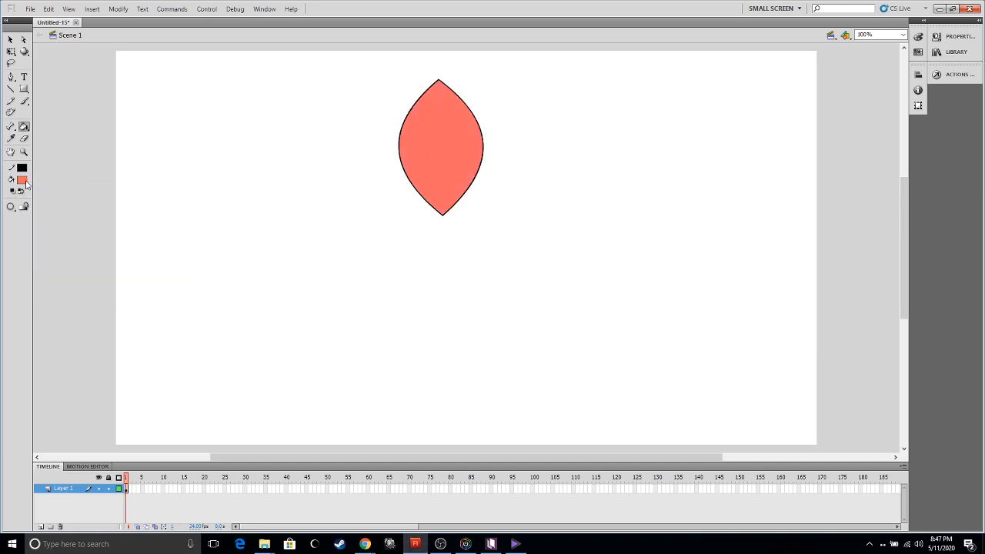
# Step: Recolour the leaf shape's fill with a bright yellow swatch
pyautogui.click(25, 181)
pyautogui.click(180, 244)
pyautogui.click(468, 131)
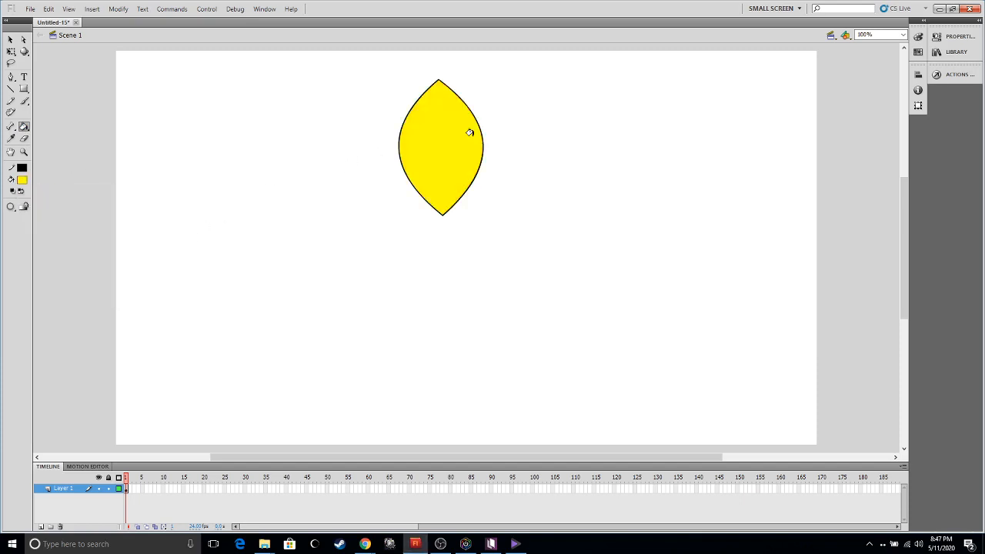
# Step: Recolour the leaf shape's fill with a dark navy blue swatch
pyautogui.click(24, 180)
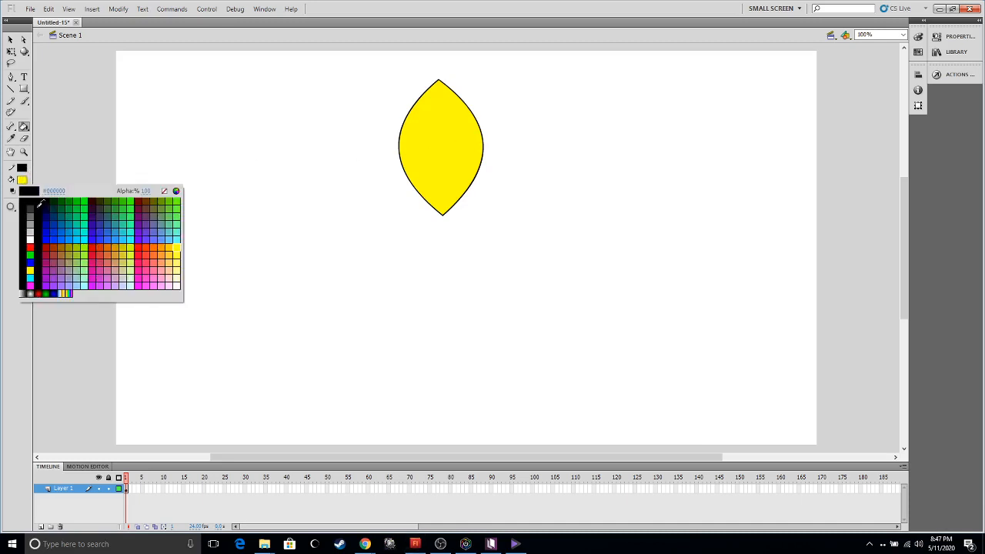
pyautogui.click(47, 217)
pyautogui.click(423, 157)
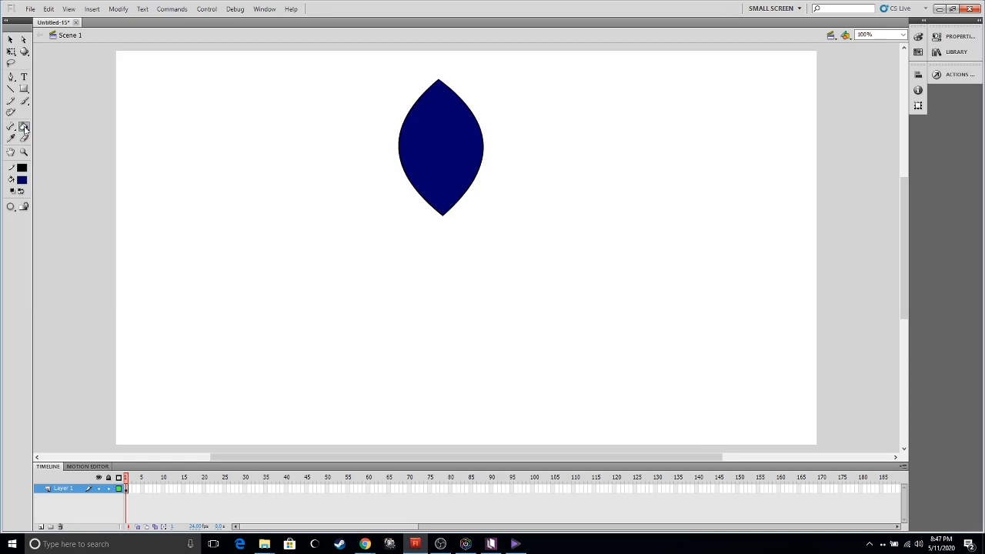
# Step: Switch the fill to a linear gradient and recolour its first stop bright green and its middle stop purple
pyautogui.click(918, 40)
pyautogui.click(873, 45)
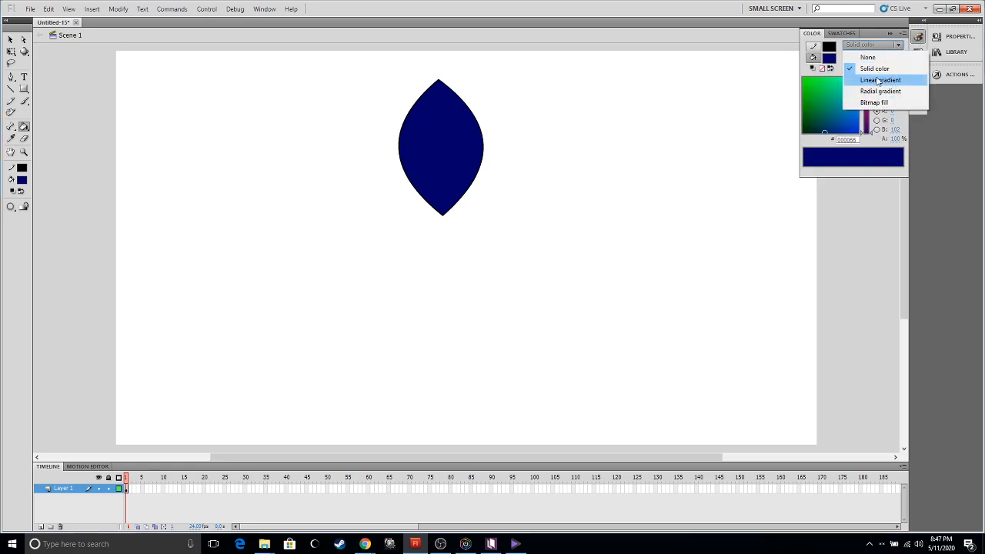
pyautogui.click(878, 81)
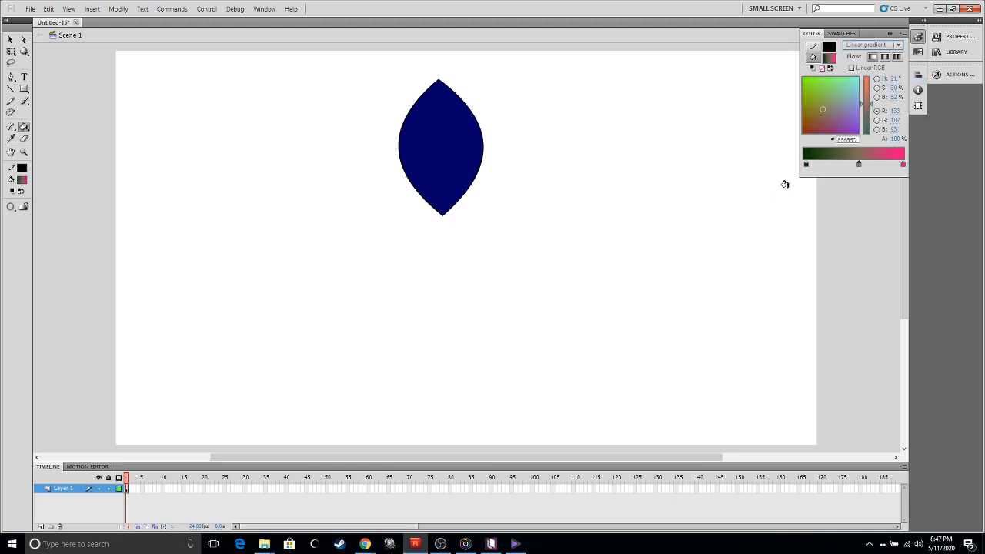
pyautogui.click(806, 165)
pyautogui.moveTo(817, 128); pyautogui.dragTo(796, 68)
pyautogui.click(860, 164)
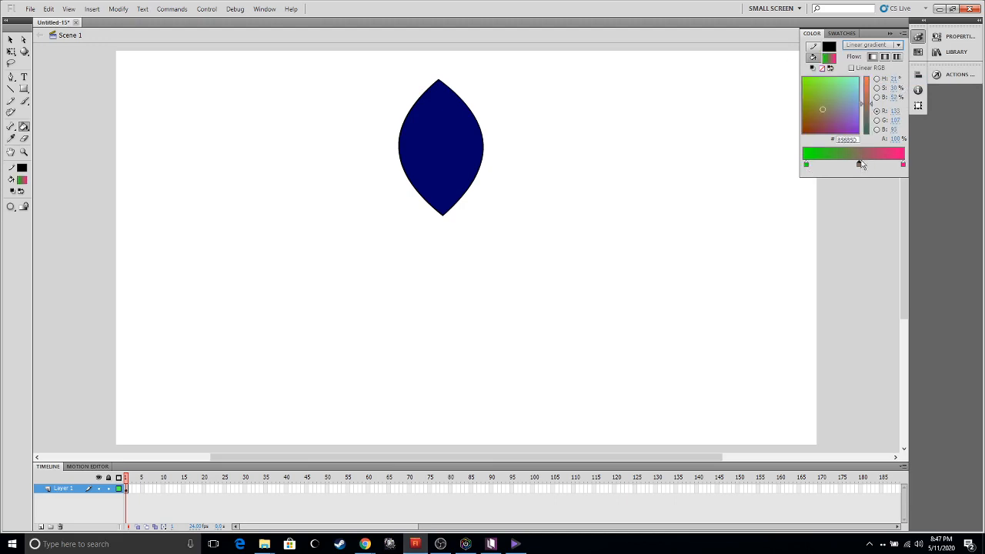
pyautogui.moveTo(856, 81); pyautogui.dragTo(855, 161)
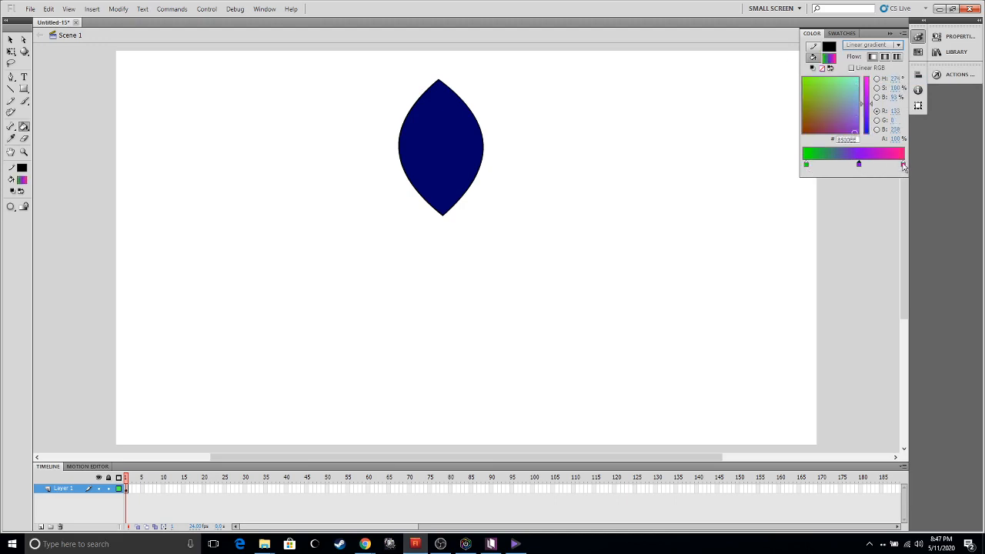
# Step: Recolour the gradient's last stop orange and remove its middle purple stop
pyautogui.click(903, 164)
pyautogui.moveTo(838, 109)
pyautogui.mouseDown()
pyautogui.moveTo(844, 65)
pyautogui.moveTo(846, 124)
pyautogui.moveTo(815, 114)
pyautogui.mouseUp()
pyautogui.moveTo(857, 163); pyautogui.dragTo(857, 226)
# Step: Add two inner stops to the gradient, colour the second one purple 9900FF, and fill the leaf shape with it
pyautogui.click(827, 163)
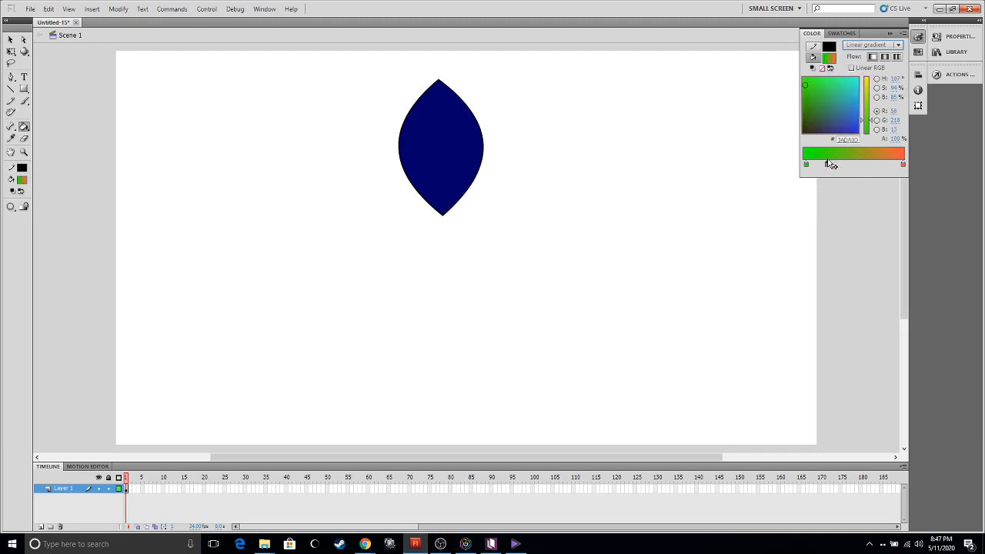
pyautogui.click(864, 164)
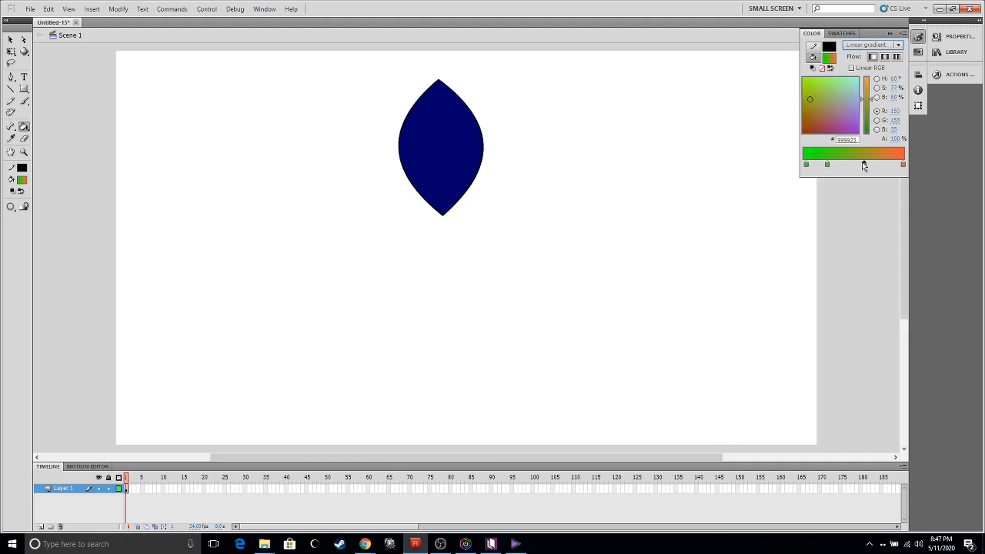
pyautogui.moveTo(851, 109)
pyautogui.mouseDown()
pyautogui.moveTo(833, 102)
pyautogui.moveTo(857, 132)
pyautogui.mouseUp()
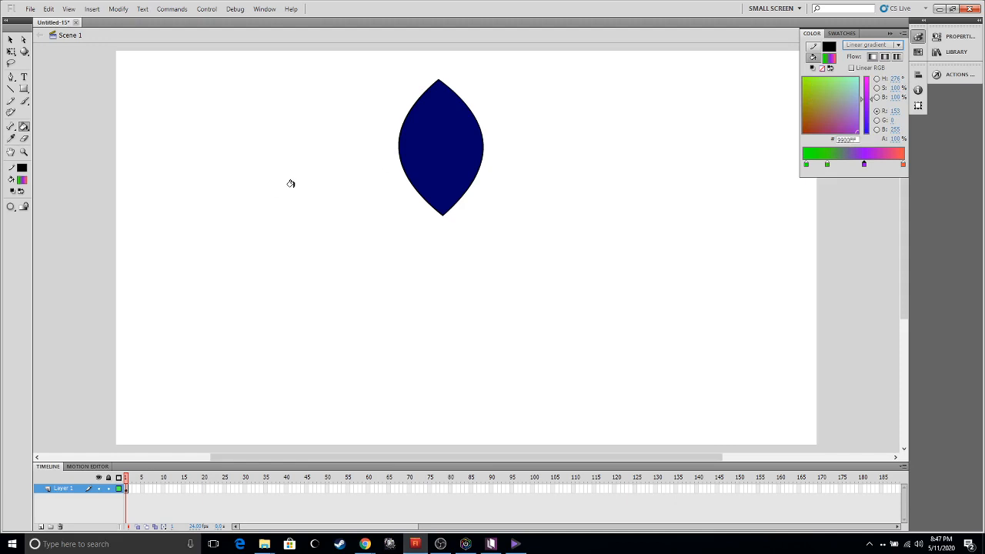
pyautogui.click(414, 147)
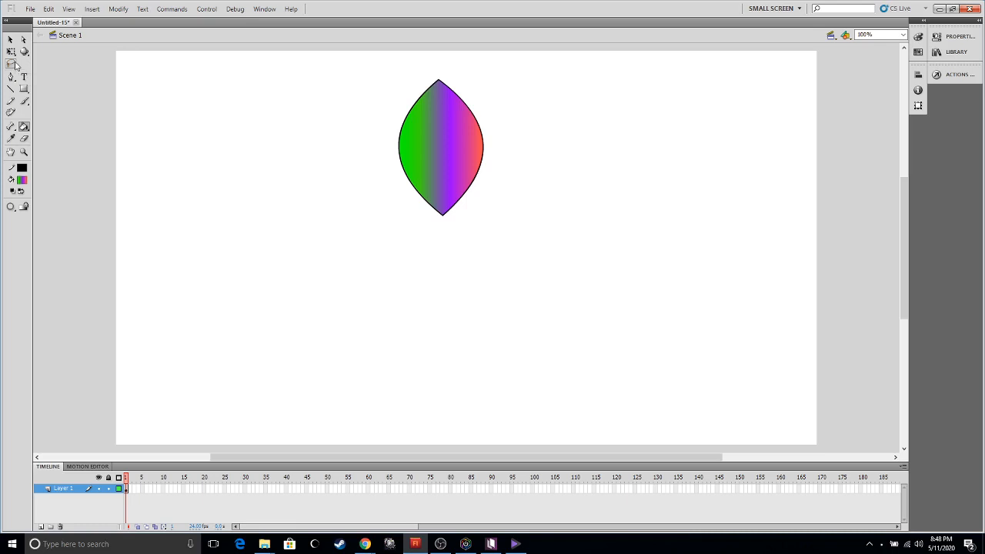
# Step: Widen the leaf's gradient slightly and rotate it with the Gradient Transform tool until its colour bands run diagonally
pyautogui.press('q')
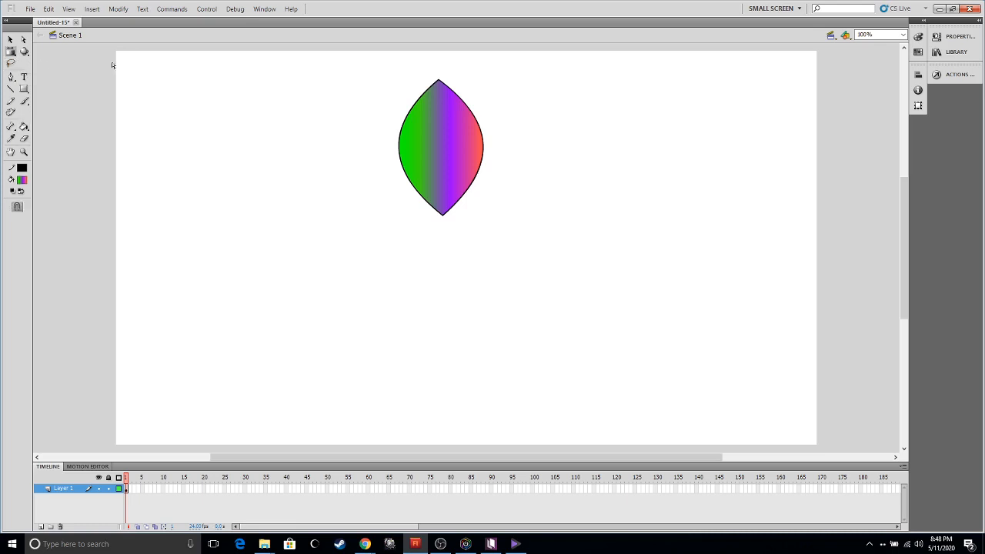
pyautogui.click(445, 145)
pyautogui.moveTo(485, 148); pyautogui.dragTo(505, 148)
pyautogui.moveTo(504, 81); pyautogui.dragTo(454, 88)
pyautogui.press('v')
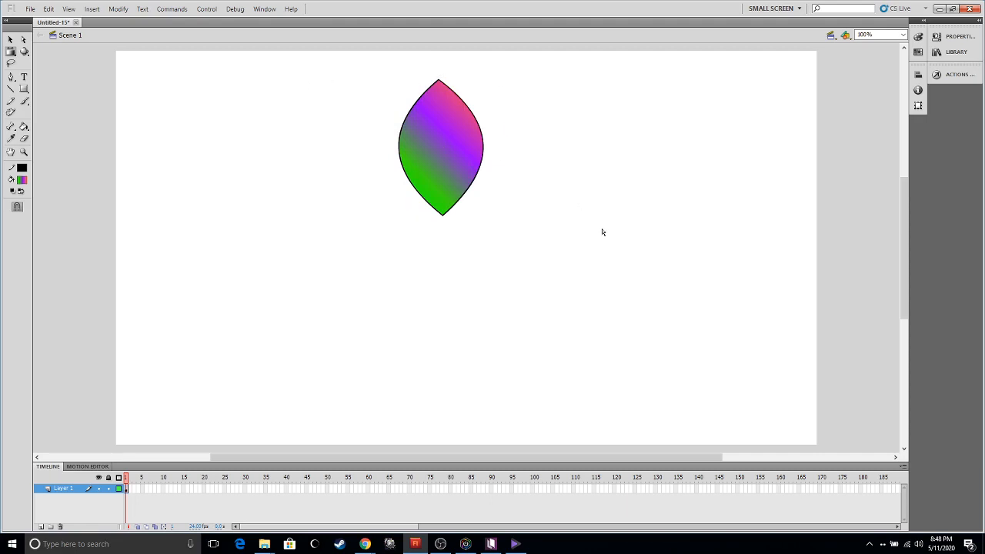
# Step: Convert the entire leaf shape, outline included, into a Movie Clip symbol named Petal
pyautogui.press('q')
pyautogui.moveTo(341, 61); pyautogui.dragTo(651, 320)
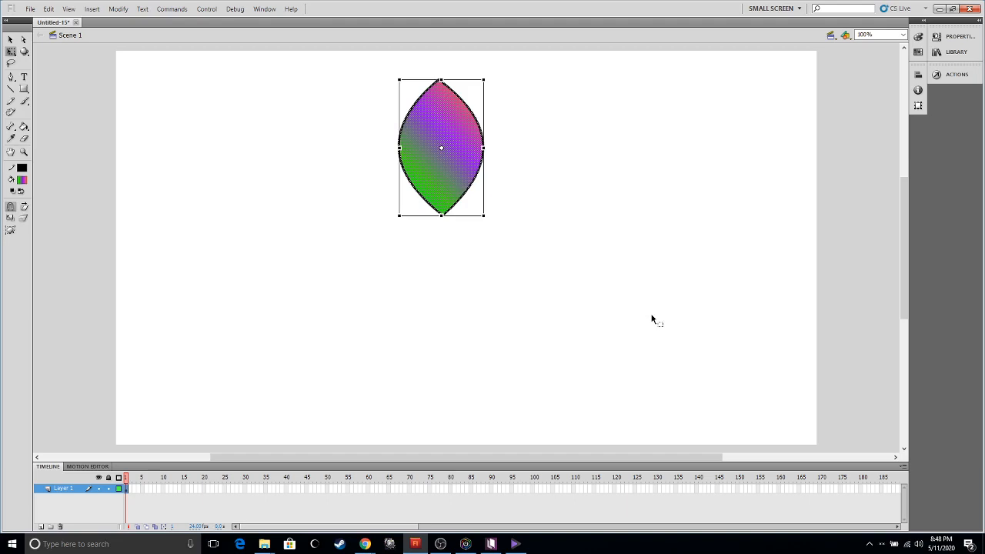
pyautogui.press('F8')
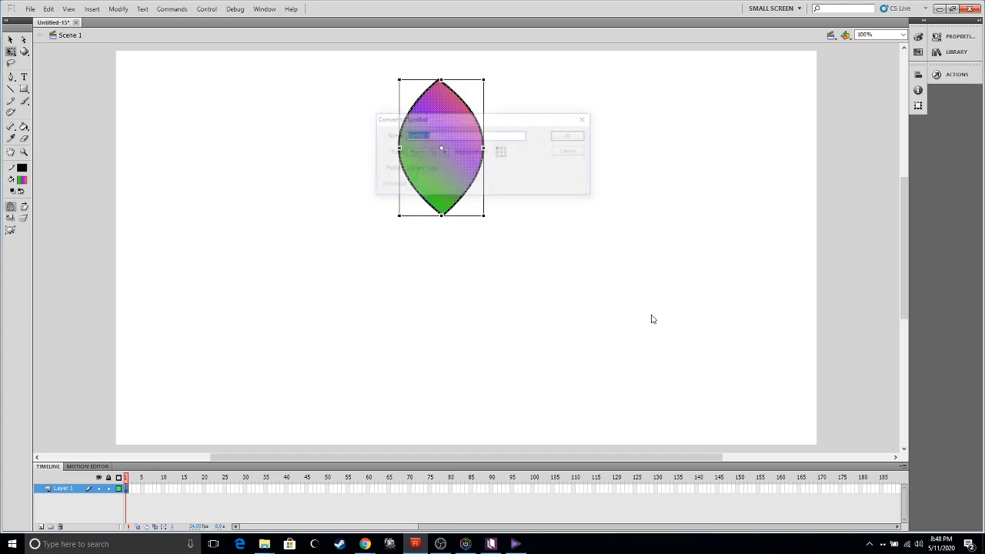
pyautogui.write('P')
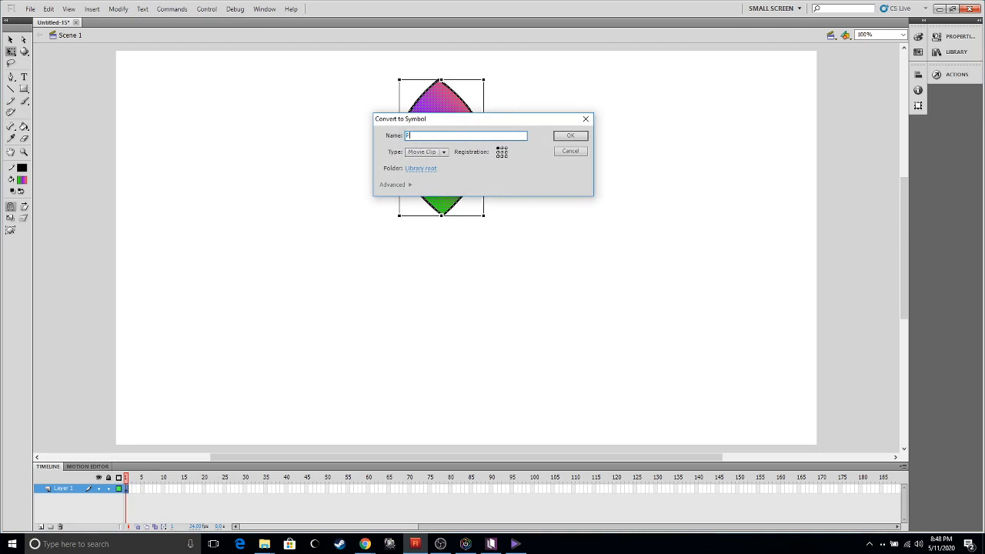
pyautogui.write('etal')
pyautogui.press('Return')
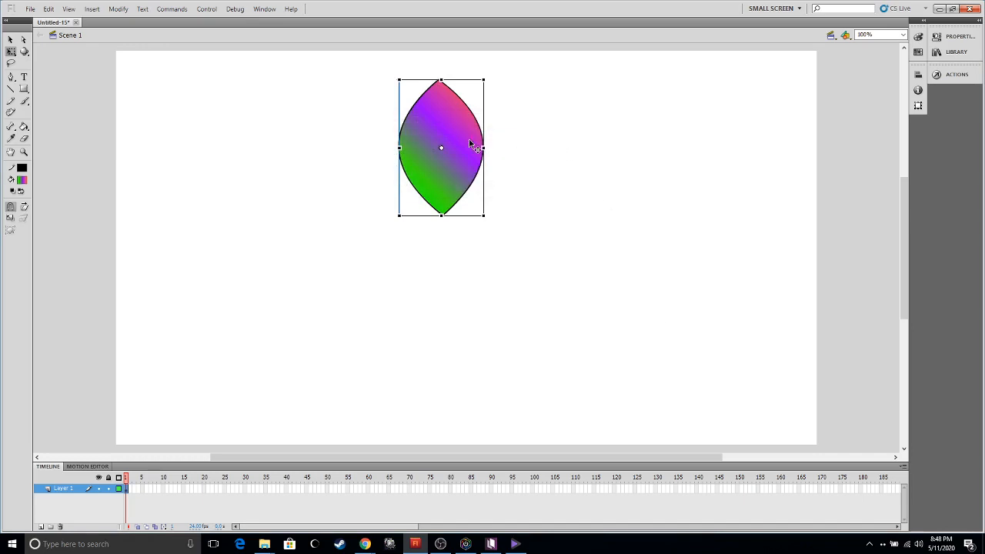
# Step: Shift the petal slightly down and to the right on the stage and view the Petal symbol in the library
pyautogui.moveTo(468, 144); pyautogui.dragTo(485, 163)
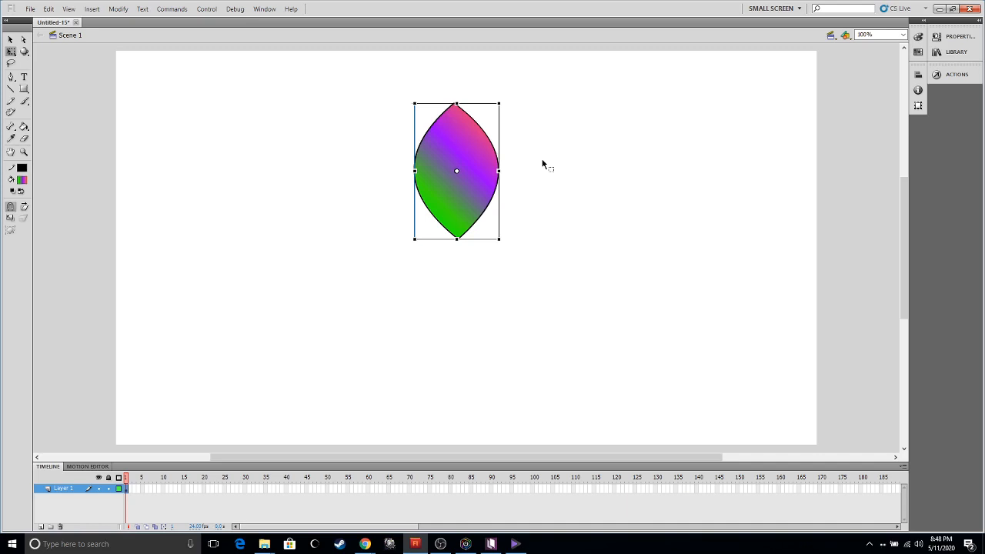
pyautogui.click(954, 51)
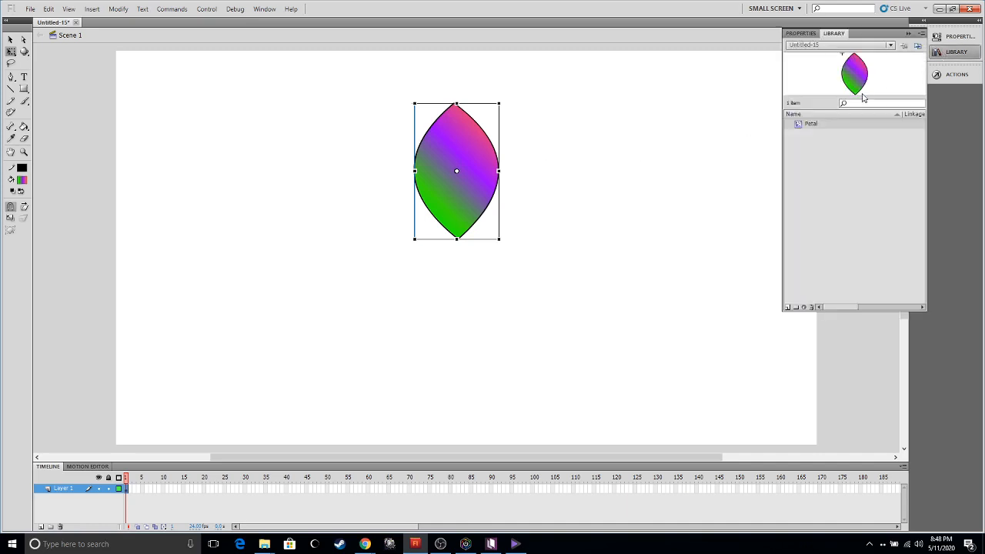
pyautogui.click(467, 136)
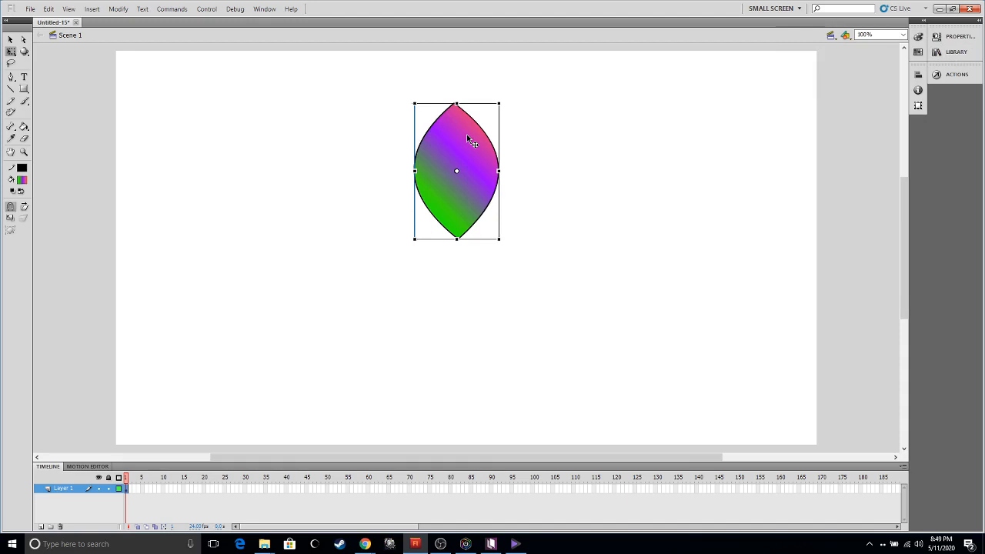
pyautogui.click(954, 52)
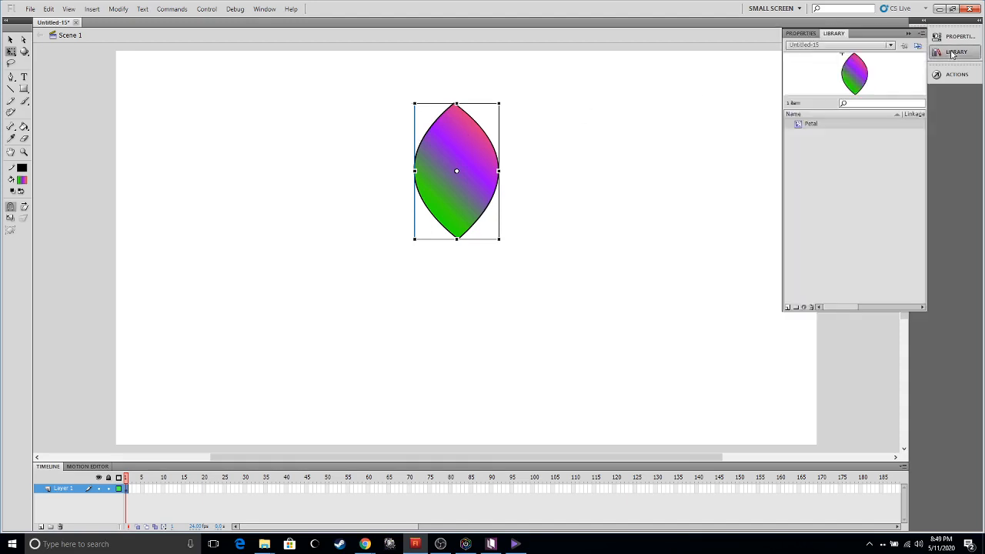
pyautogui.click(579, 175)
# Step: Delete the petal from the stage and place a fresh Petal instance from the library in the stage's upper middle
pyautogui.click(467, 169)
pyautogui.press('Delete')
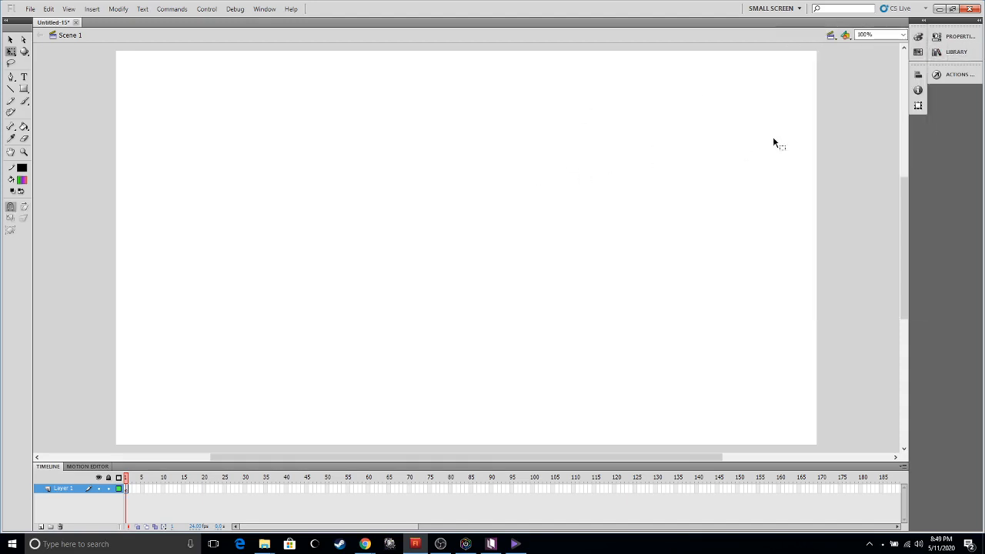
pyautogui.click(954, 51)
pyautogui.moveTo(804, 126); pyautogui.dragTo(453, 179)
pyautogui.click(563, 174)
pyautogui.click(467, 187)
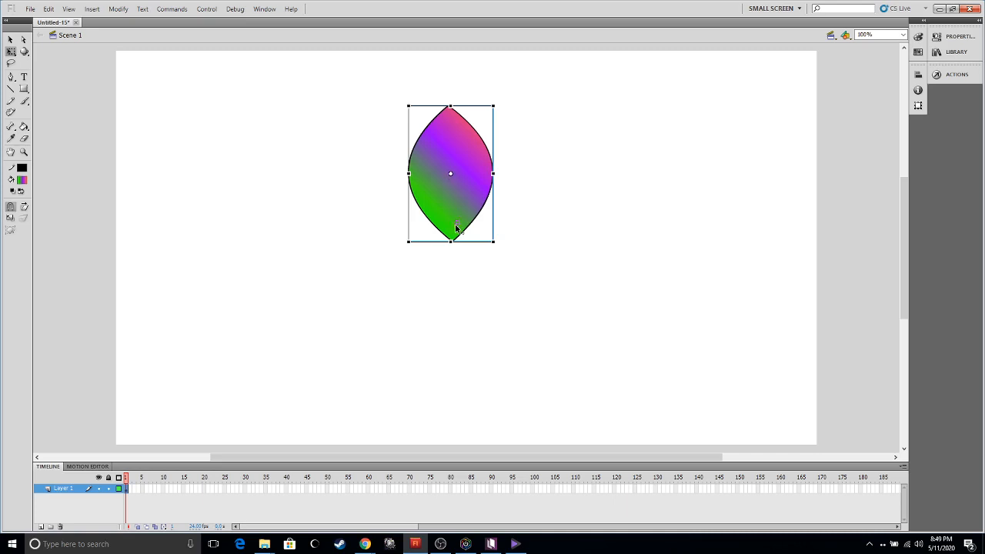
# Step: Set the petal's transformation point at its lower tip and rotate a duplicate about 90° clockwise around it
pyautogui.moveTo(452, 243); pyautogui.dragTo(451, 243)
pyautogui.moveTo(497, 100); pyautogui.dragTo(639, 295)
pyautogui.click(667, 294)
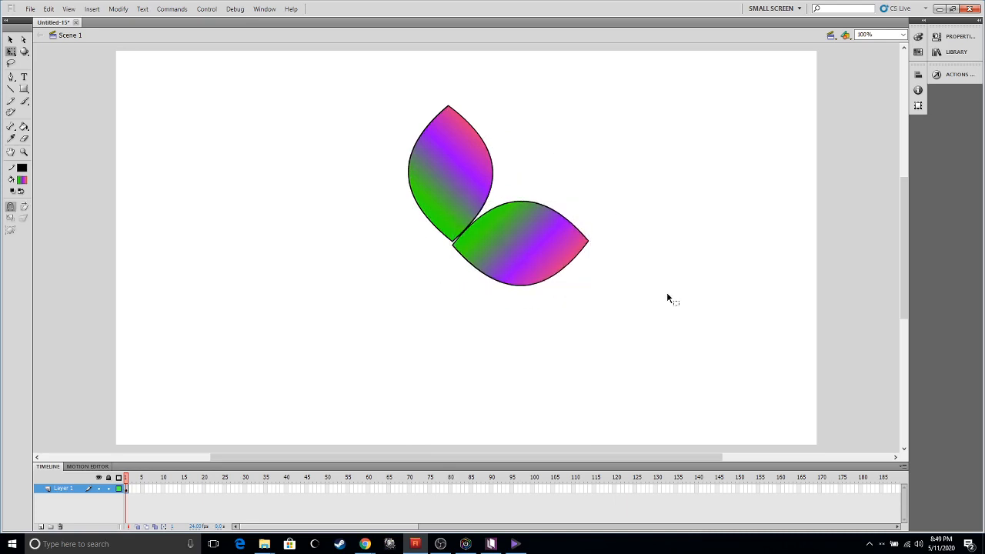
# Step: Complete a four-petal flower by rotating two more petal duplicates in about 90° increments around the shared tip
pyautogui.click(550, 264)
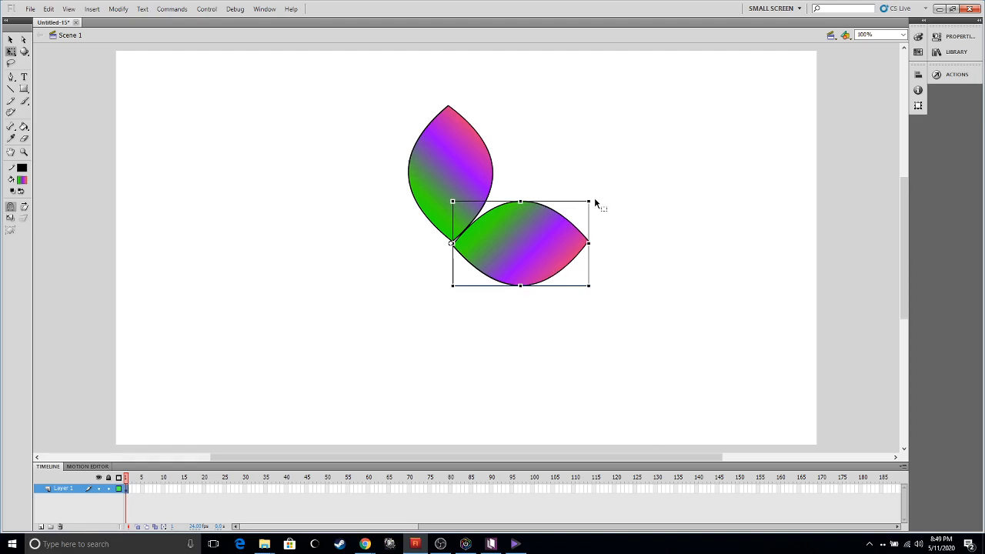
pyautogui.moveTo(594, 197); pyautogui.dragTo(494, 384)
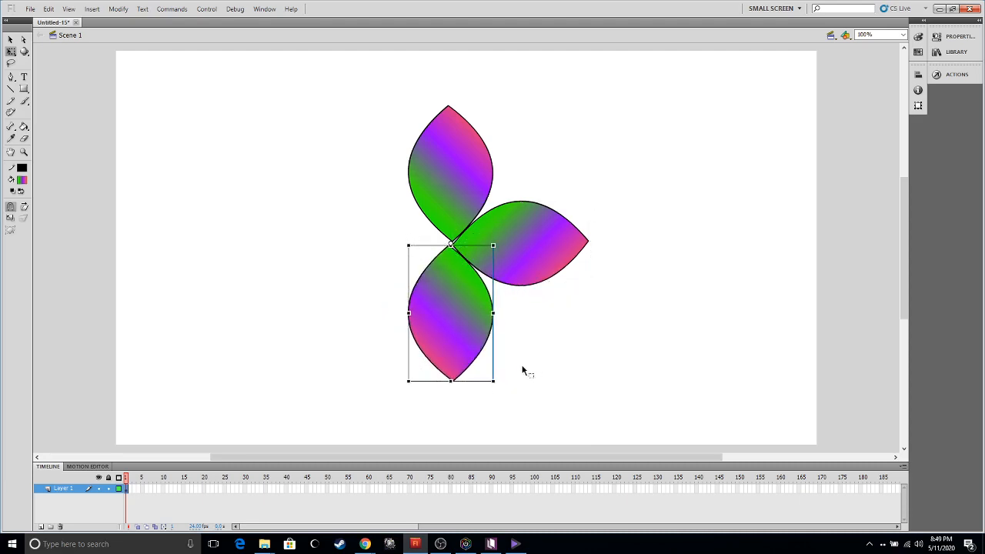
pyautogui.moveTo(494, 381); pyautogui.dragTo(312, 286)
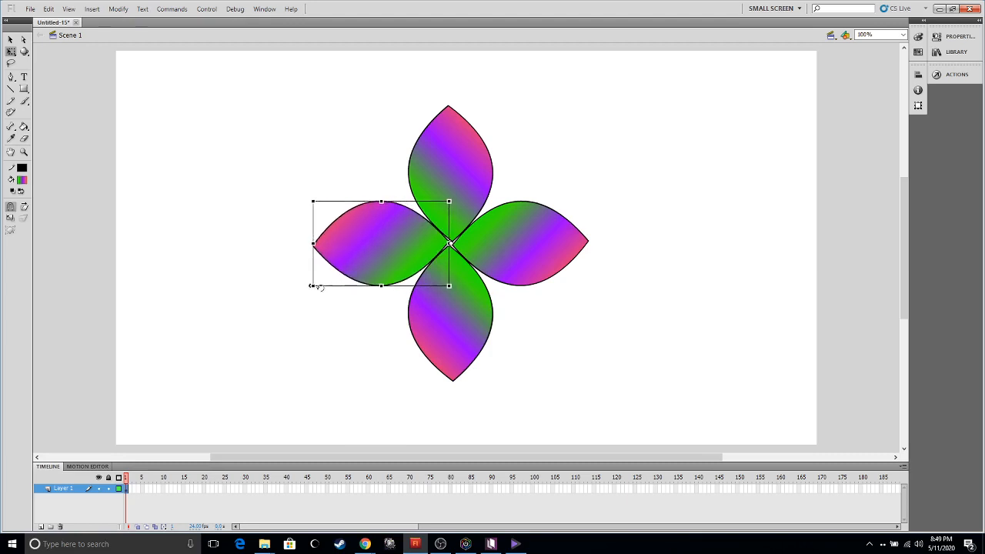
pyautogui.click(680, 241)
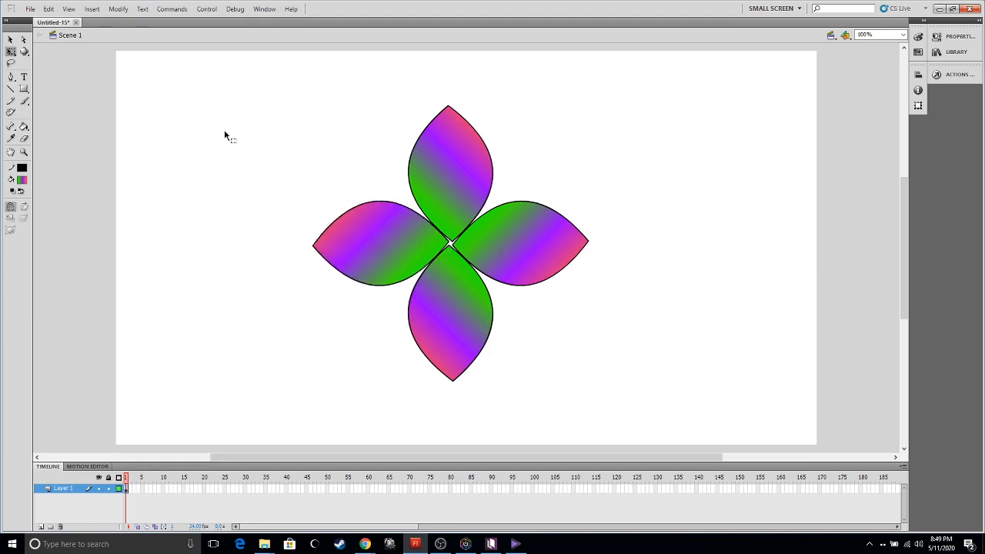
pyautogui.moveTo(241, 88); pyautogui.dragTo(750, 419)
pyautogui.click(722, 327)
# Step: Draw a circle over the flower's centre with the Oval tool, covering the inner tips of the petals
pyautogui.click(23, 89)
pyautogui.click(25, 92)
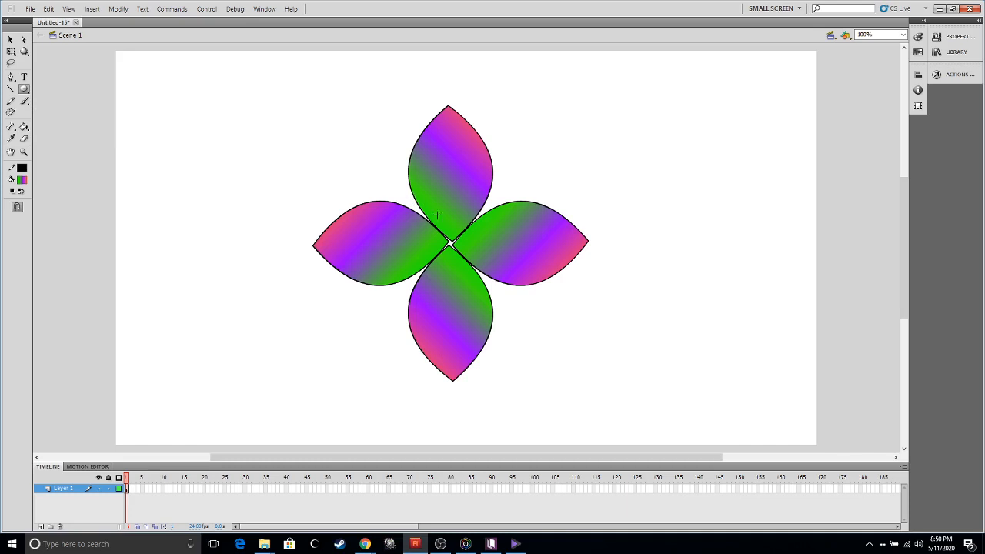
pyautogui.moveTo(413, 198); pyautogui.dragTo(501, 276)
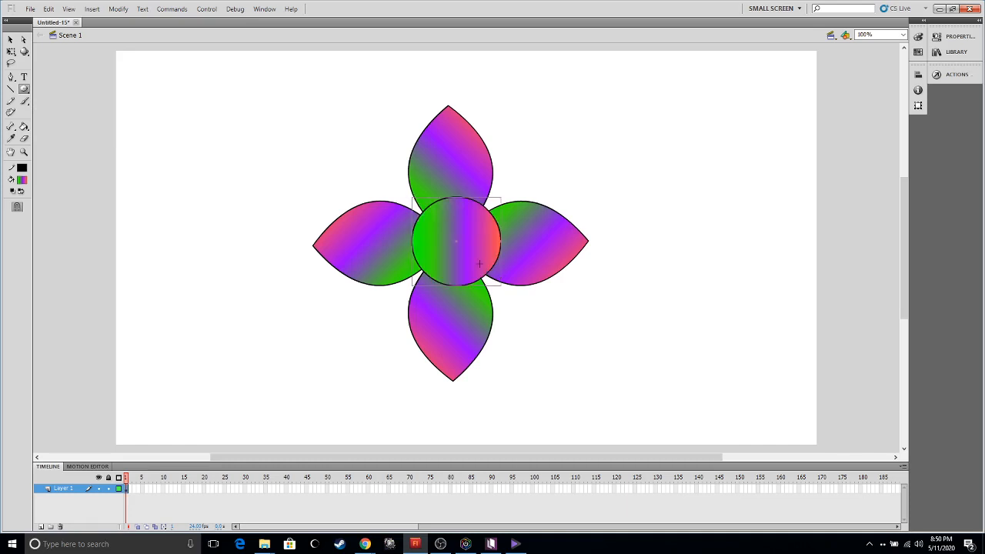
# Step: Nudge the circle to the left and down to centre it on the four petals
pyautogui.press('q')
pyautogui.press('Left')
pyautogui.press('Left')
pyautogui.press('Left')
pyautogui.press('Left')
pyautogui.press('Left')
pyautogui.press('Left')
pyautogui.press('Left')
pyautogui.press('Left')
pyautogui.press('Left')
pyautogui.press('Left')
pyautogui.press('Left')
pyautogui.press('Left')
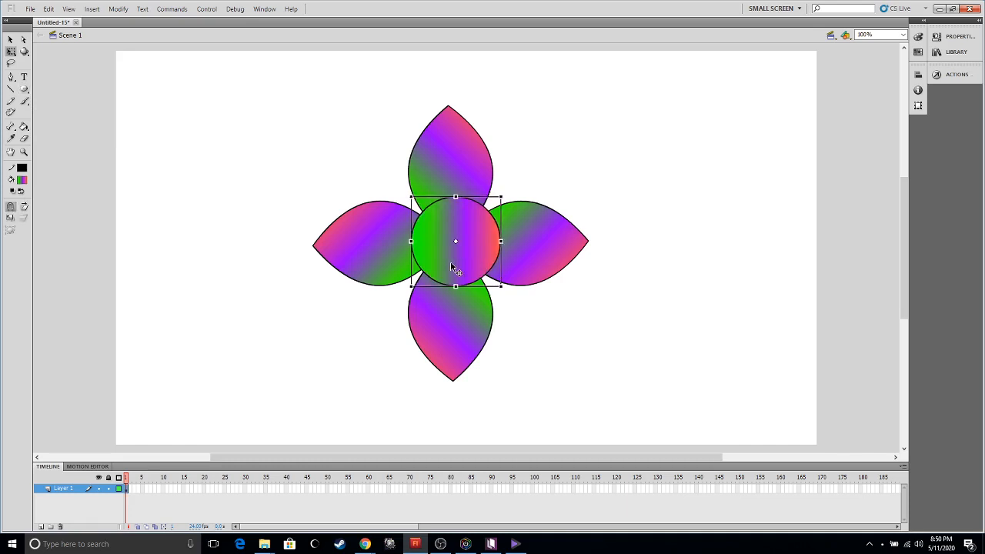
pyautogui.press('Down')
pyautogui.press('Down')
pyautogui.press('Down')
pyautogui.press('Down')
pyautogui.press('Down')
pyautogui.press('Down')
pyautogui.press('Down')
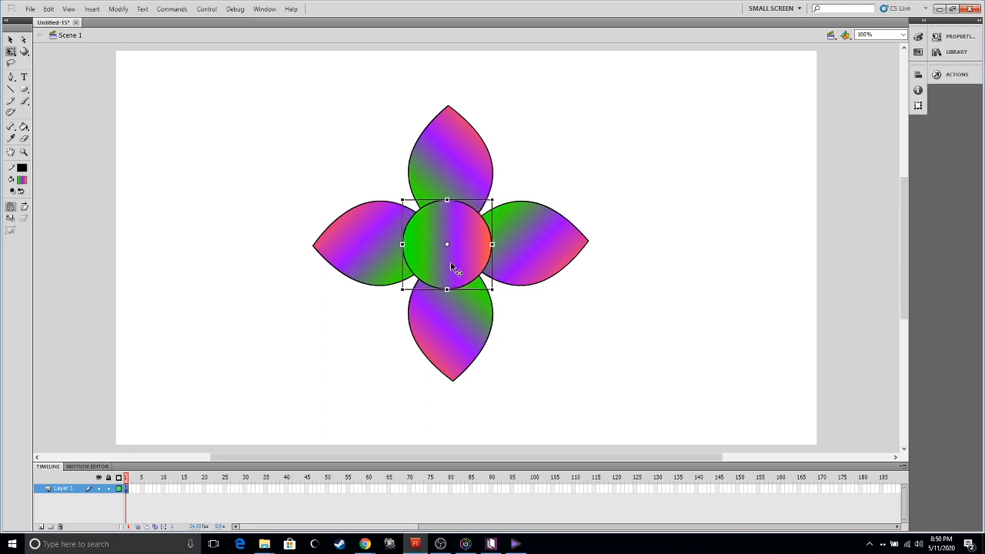
# Step: Change the centre circle's fill to a radial gradient
pyautogui.click(918, 36)
pyautogui.click(874, 46)
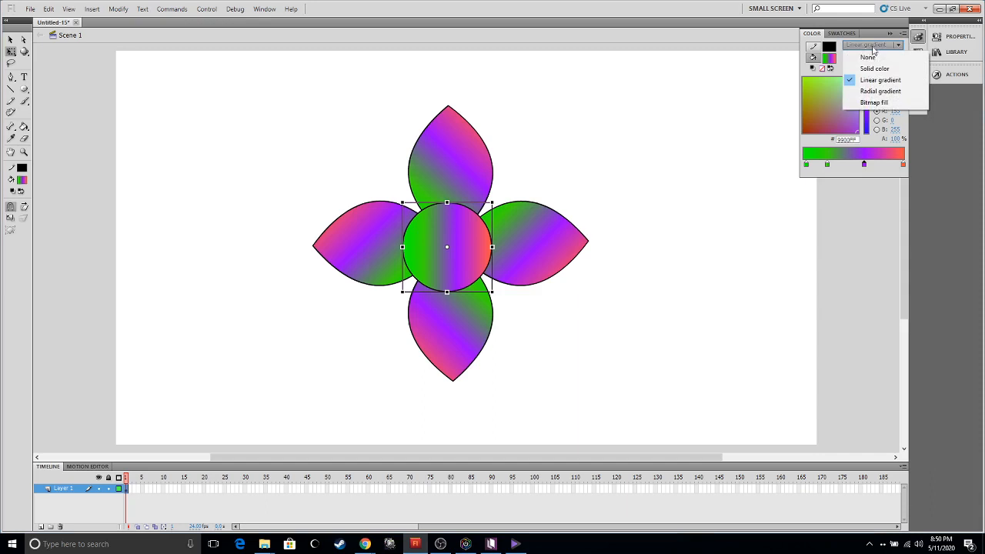
pyautogui.click(879, 91)
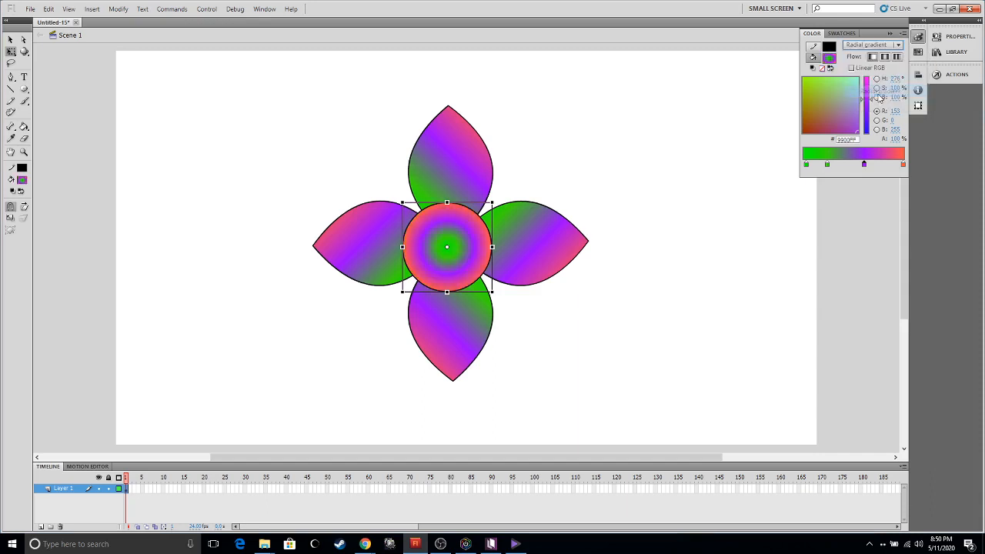
pyautogui.click(665, 234)
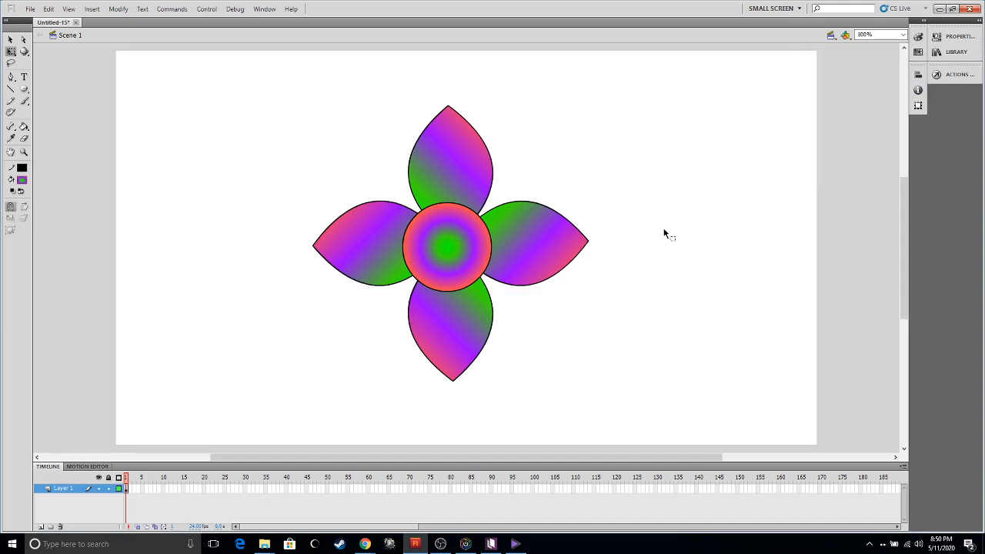
# Step: Convert the whole flower, including its centre circle, into a movie clip symbol named Petals
pyautogui.moveTo(244, 80); pyautogui.dragTo(822, 435)
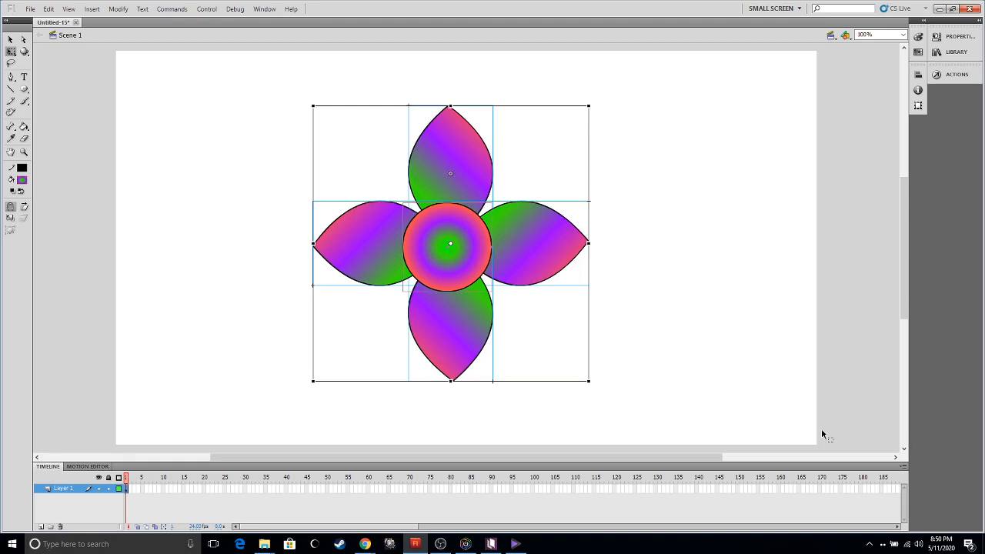
pyautogui.press('F8')
pyautogui.write('F')
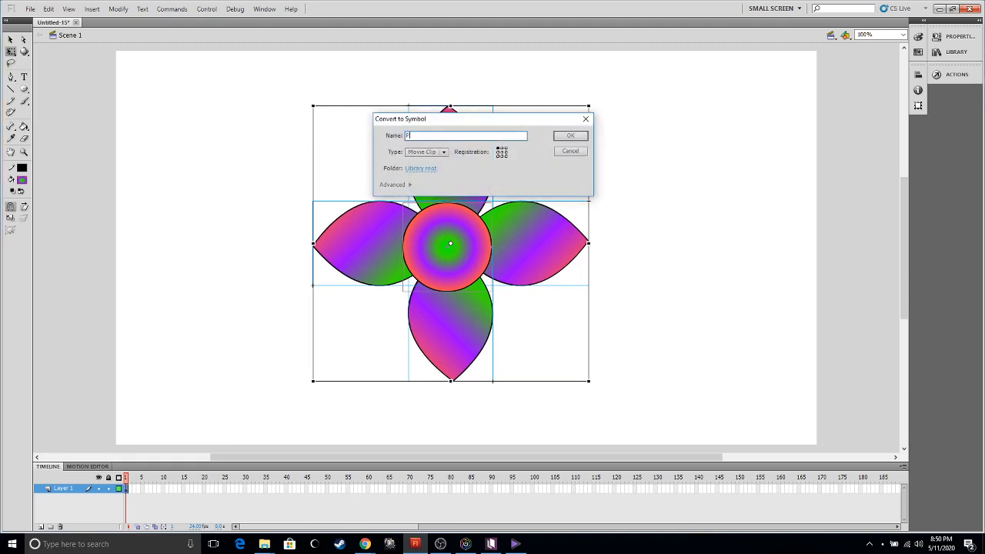
pyautogui.write('etal')
pyautogui.press('Return')
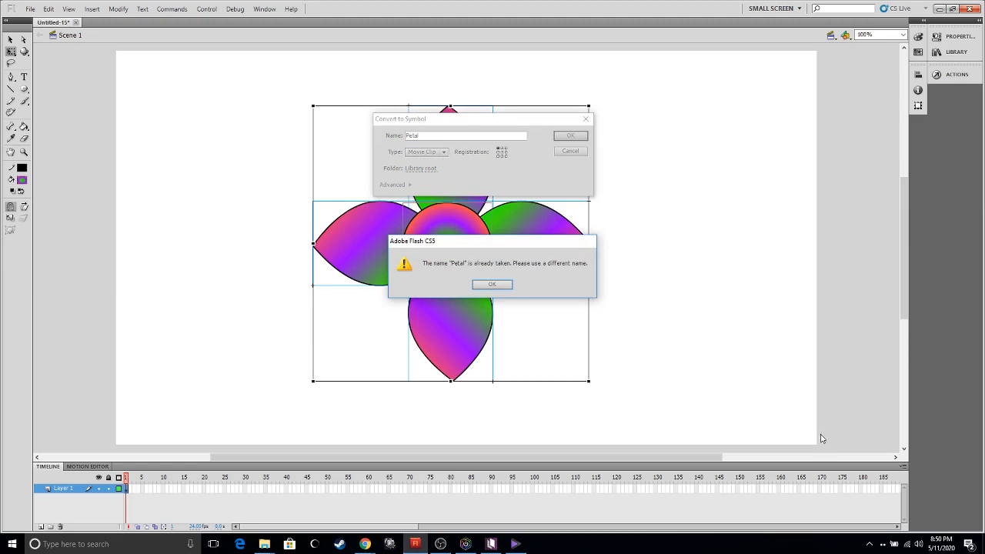
pyautogui.click(488, 284)
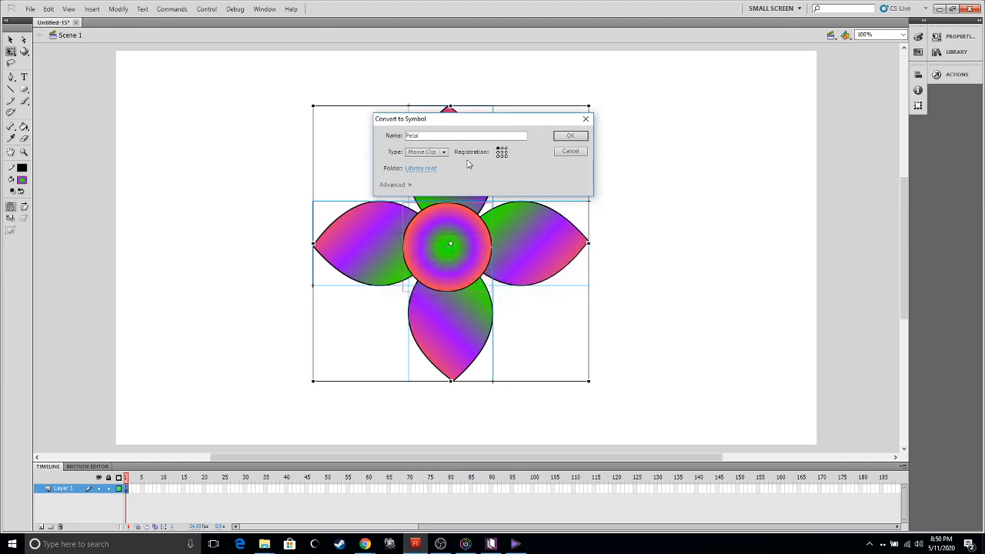
pyautogui.click(448, 139)
pyautogui.write('s')
pyautogui.press('Return')
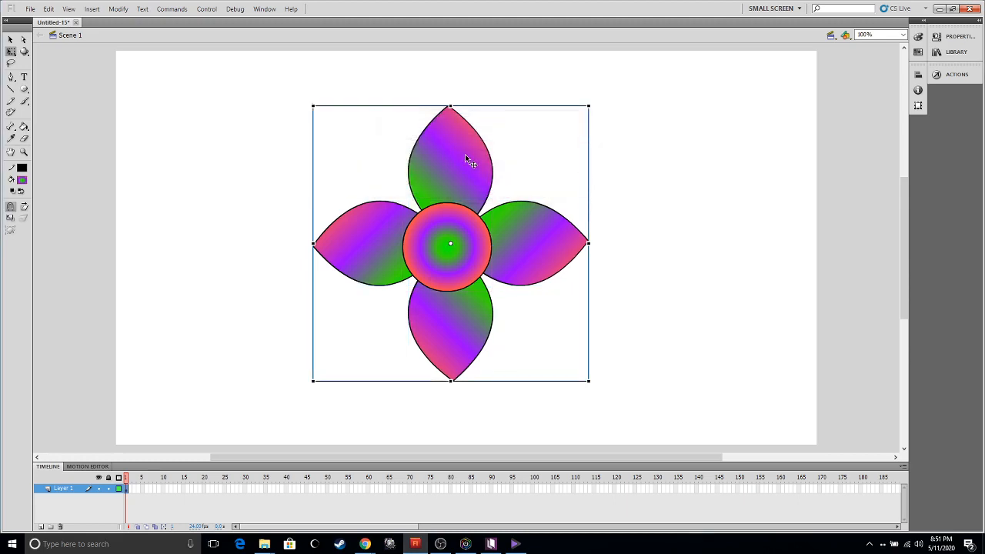
# Step: Rename the flower's layer, Layer 1, as Petals
pyautogui.rightClick(66, 491)
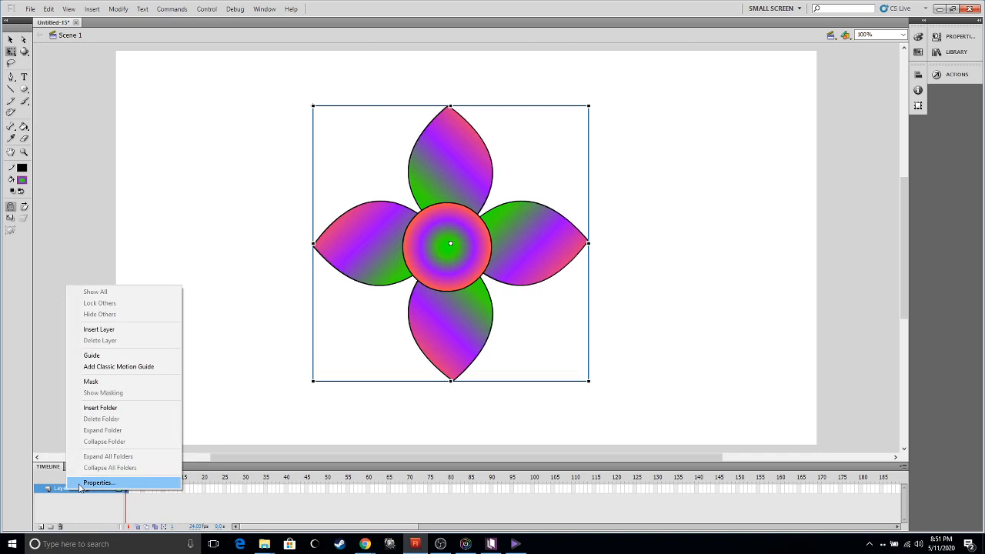
pyautogui.click(79, 484)
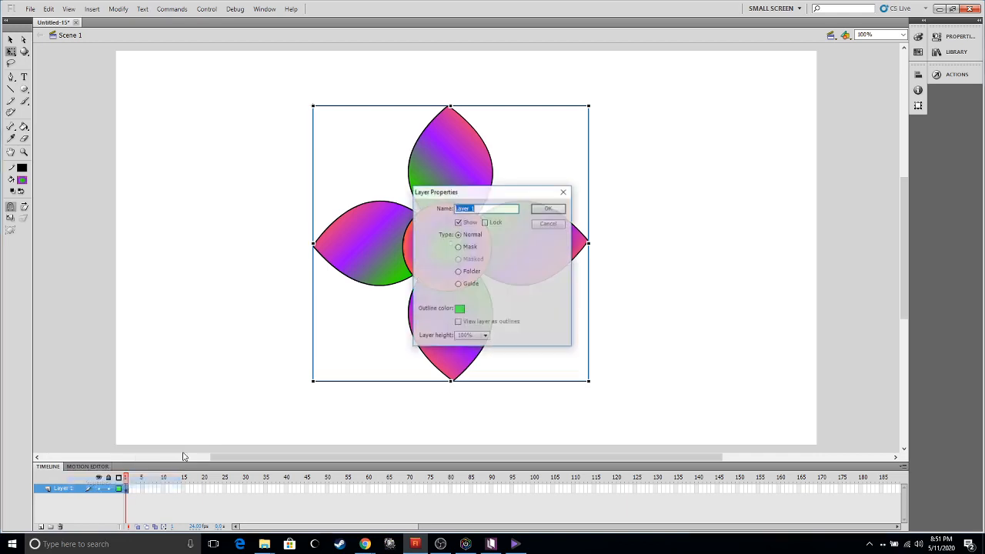
pyautogui.write('Fr')
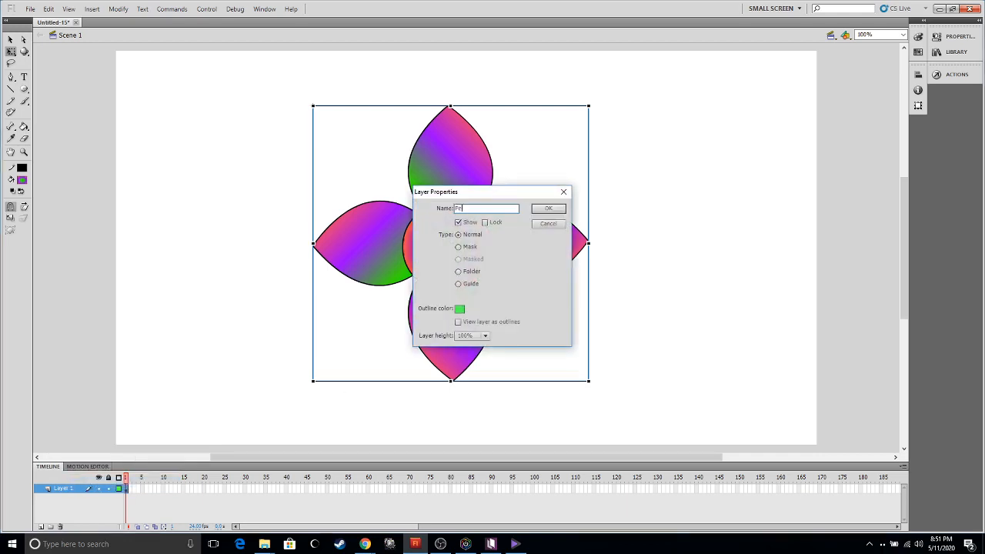
pyautogui.write('tal')
pyautogui.press('Return')
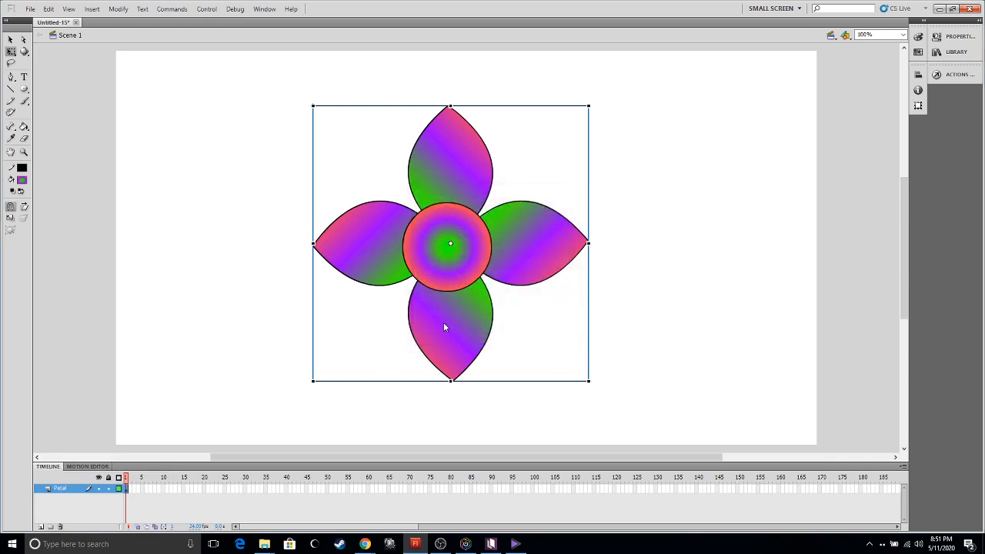
pyautogui.rightClick(65, 489)
pyautogui.click(73, 491)
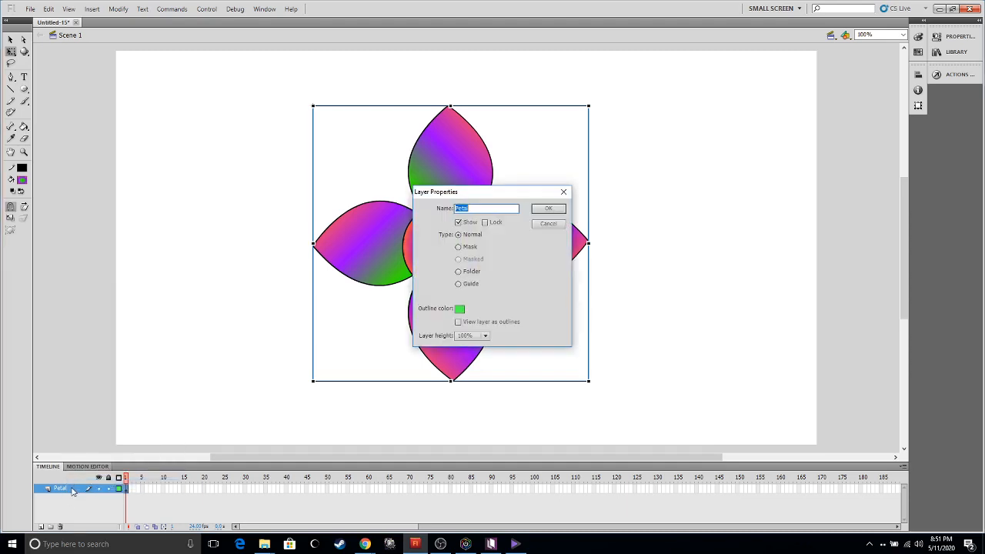
pyautogui.write('Petals')
pyautogui.press('Return')
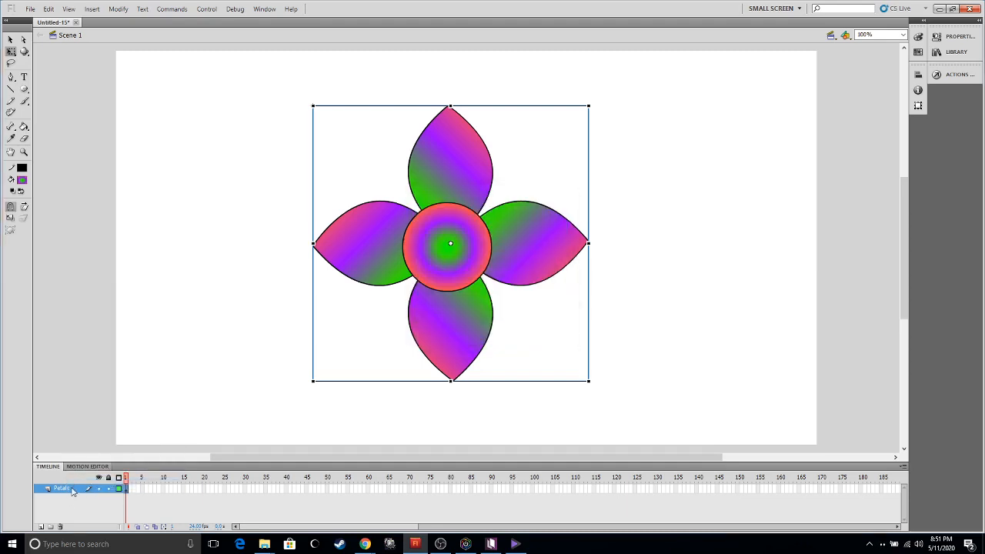
# Step: Draw a tall, narrow rectangle to the right of the flower on a new layer with the Rectangle Primitive tool and fill it orange
pyautogui.click(41, 528)
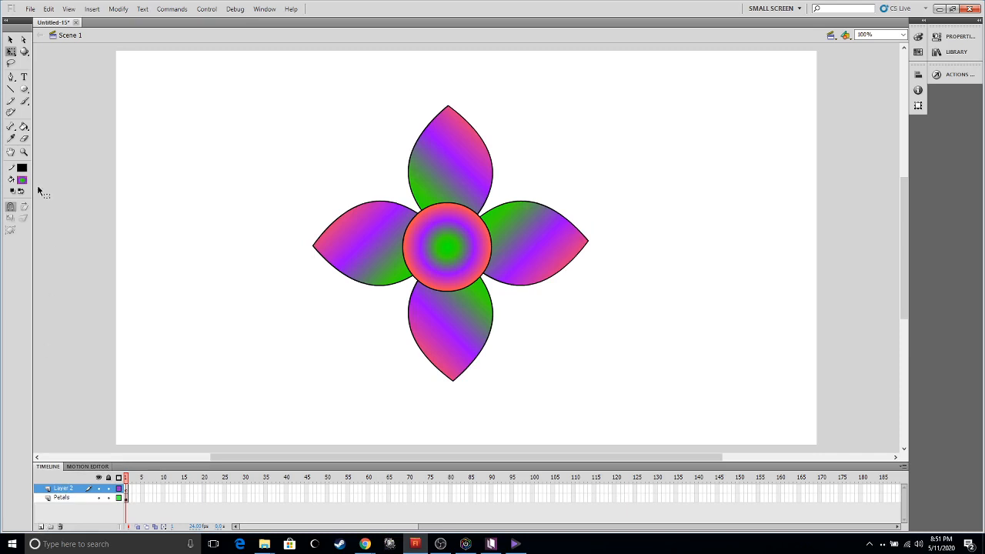
pyautogui.click(24, 89)
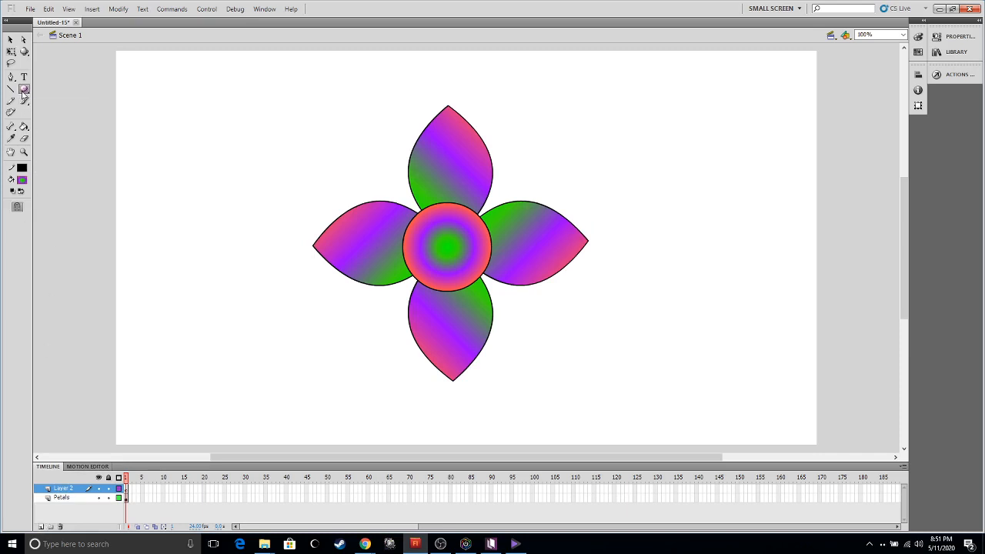
pyautogui.moveTo(24, 91); pyautogui.dragTo(83, 115)
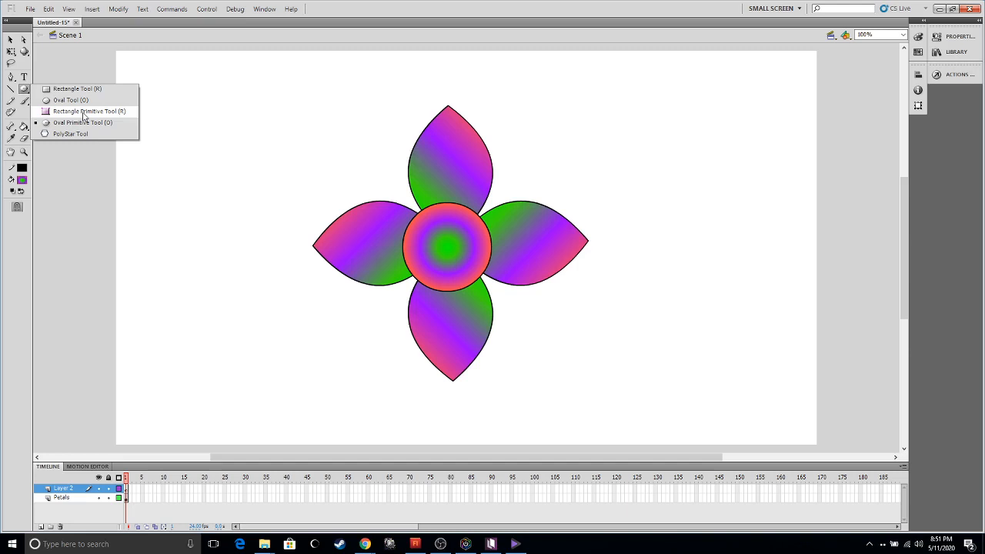
pyautogui.click(84, 112)
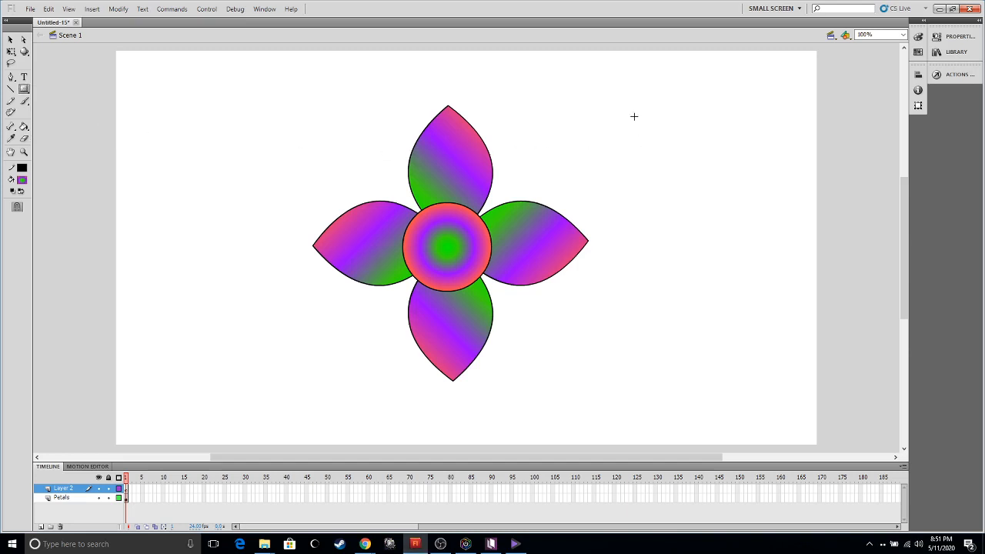
pyautogui.moveTo(634, 116); pyautogui.dragTo(650, 397)
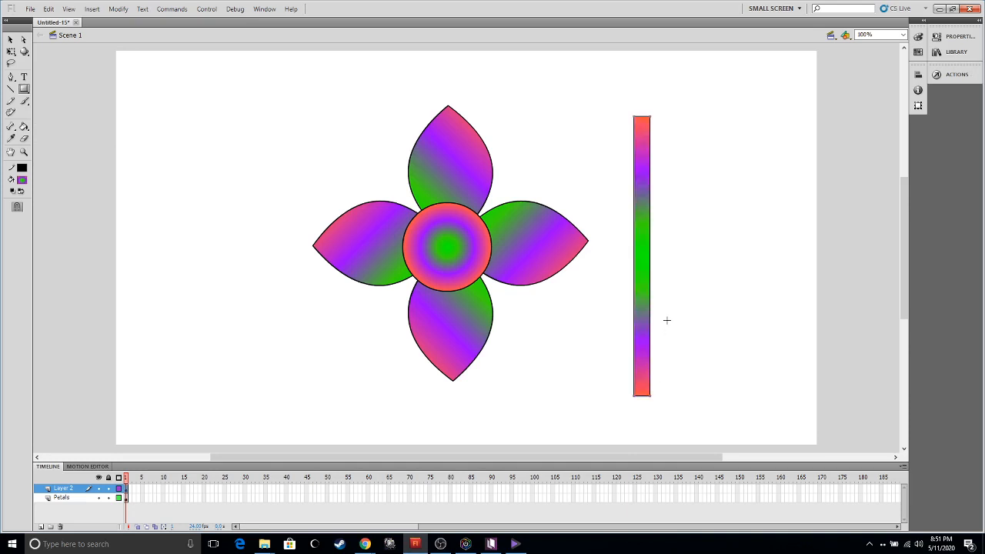
pyautogui.click(22, 180)
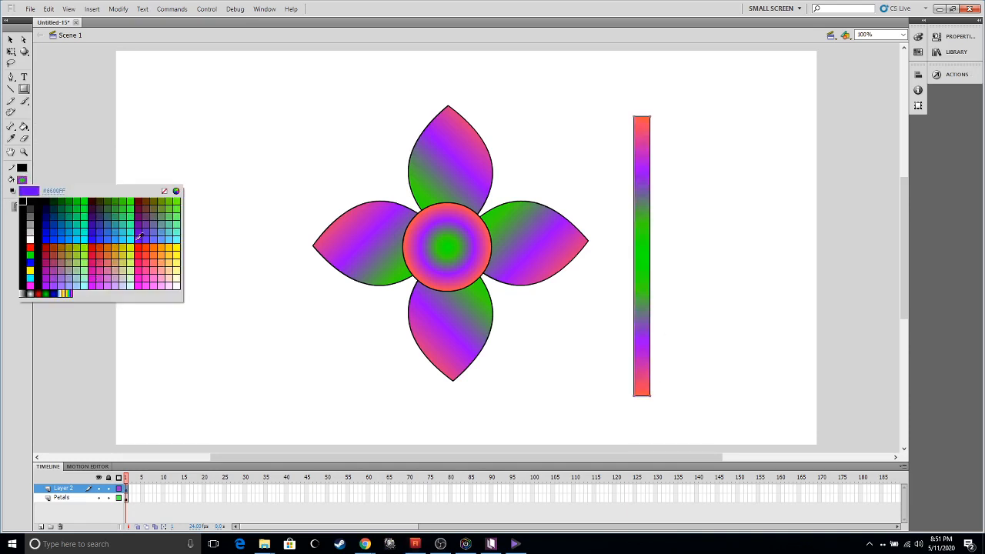
pyautogui.click(162, 245)
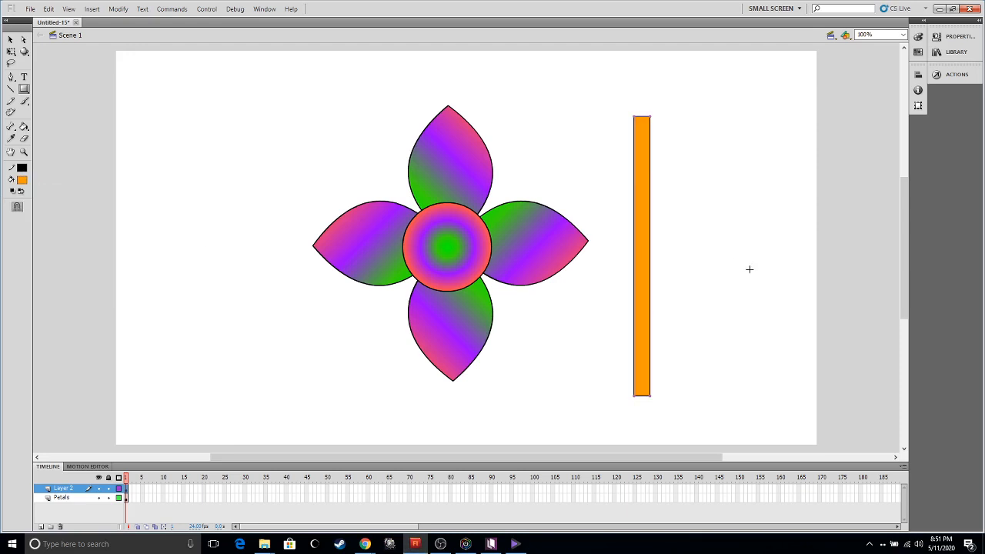
# Step: Move the flower to the left and slightly up, away from the orange rectangle
pyautogui.press('q')
pyautogui.moveTo(582, 97); pyautogui.dragTo(728, 471)
pyautogui.click(730, 407)
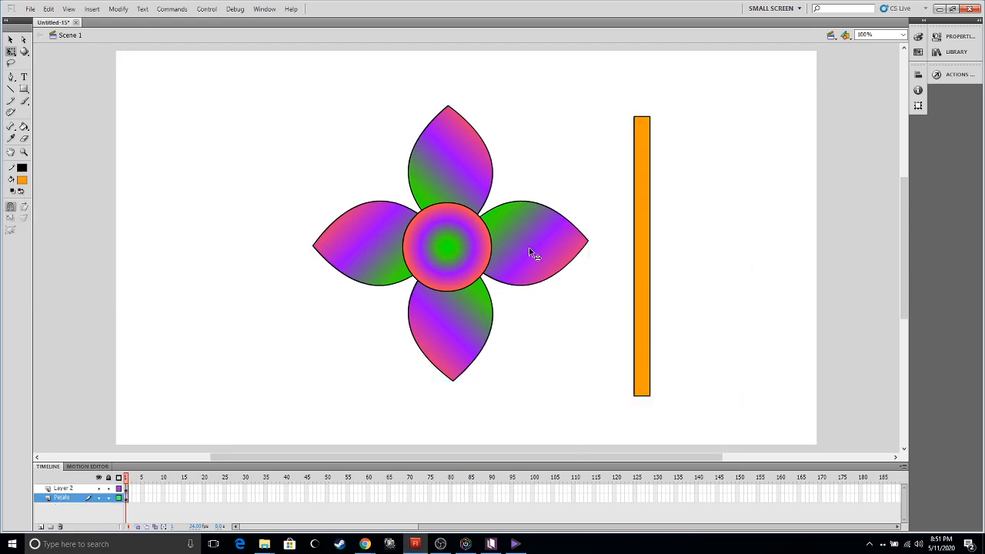
pyautogui.moveTo(532, 255); pyautogui.dragTo(454, 242)
# Step: Break the orange rectangle apart and bend it into a stem that bulges to the right
pyautogui.moveTo(625, 90); pyautogui.dragTo(761, 442)
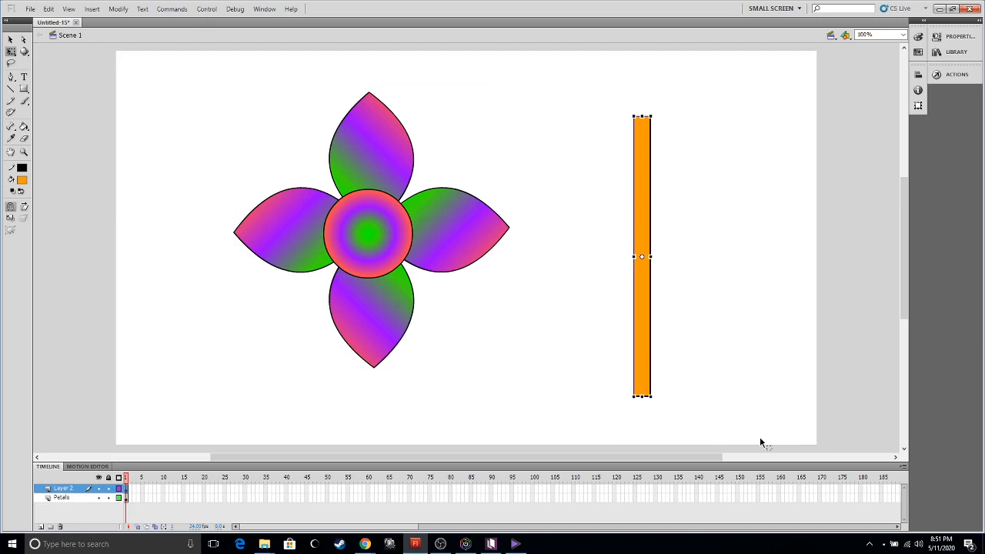
pyautogui.hotkey('ctrl', 'b')
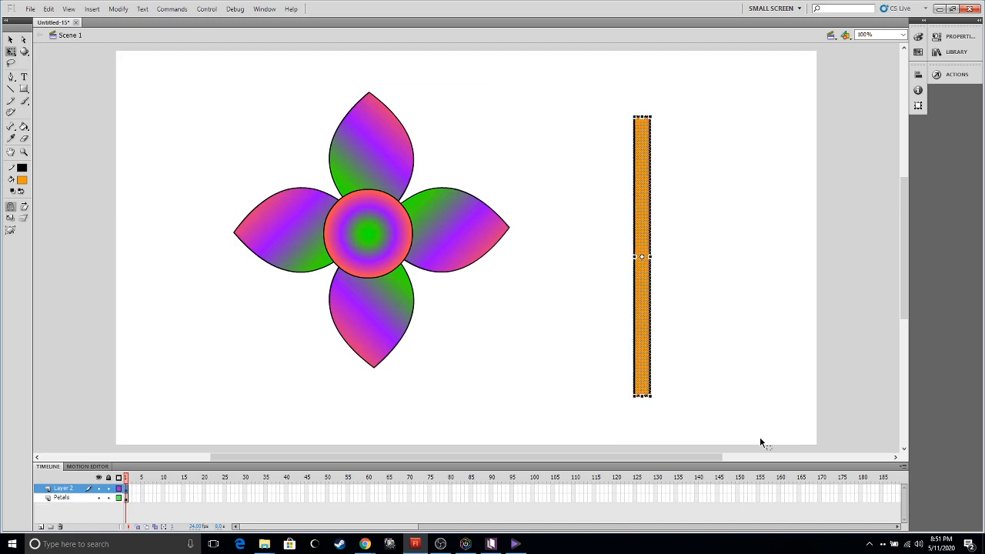
pyautogui.click(732, 309)
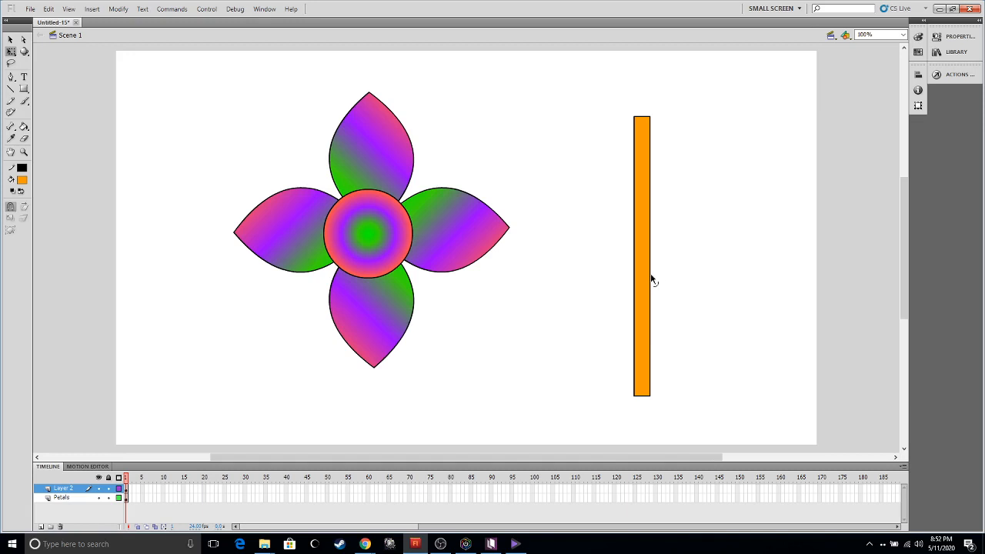
pyautogui.moveTo(651, 277); pyautogui.dragTo(685, 264)
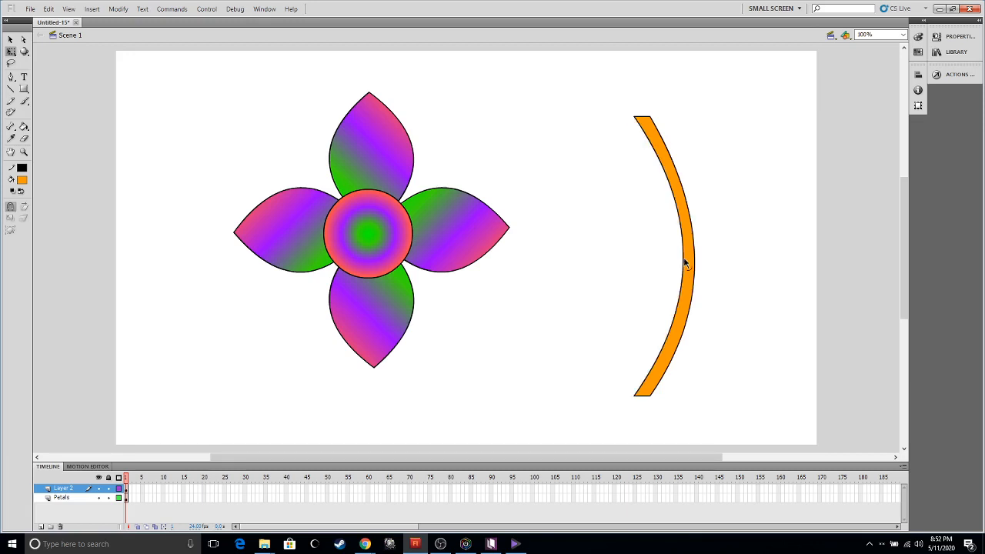
# Step: Convert the curved orange shape into a movie clip symbol named Stem
pyautogui.moveTo(542, 73); pyautogui.dragTo(828, 433)
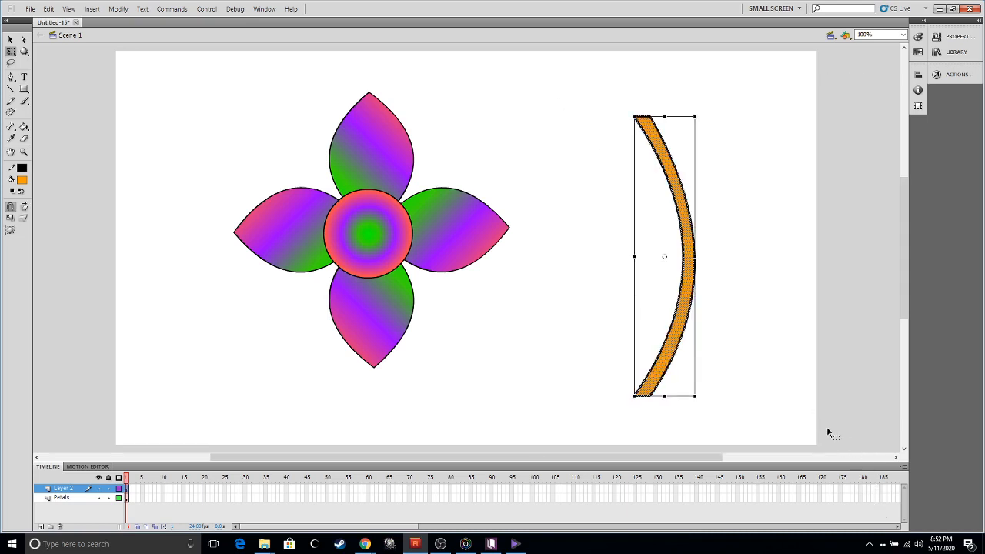
pyautogui.press('F8')
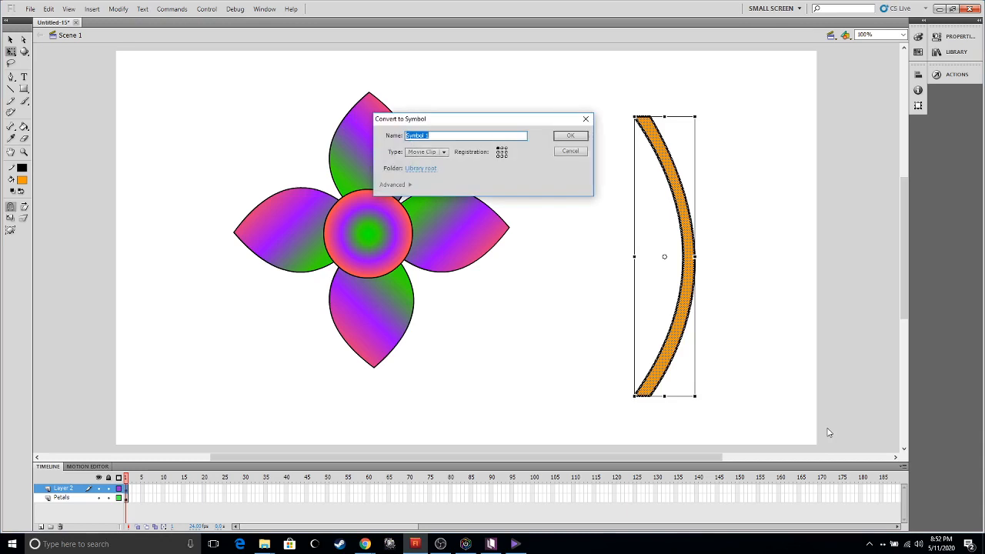
pyautogui.write('Stem')
pyautogui.press('Return')
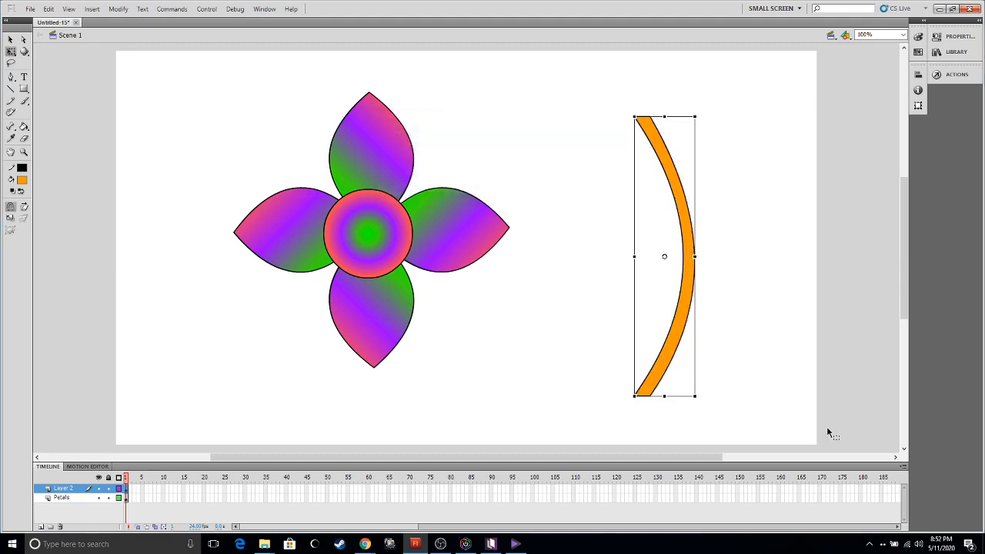
# Step: Rename Layer 2 as Stem
pyautogui.rightClick(68, 487)
pyautogui.click(87, 451)
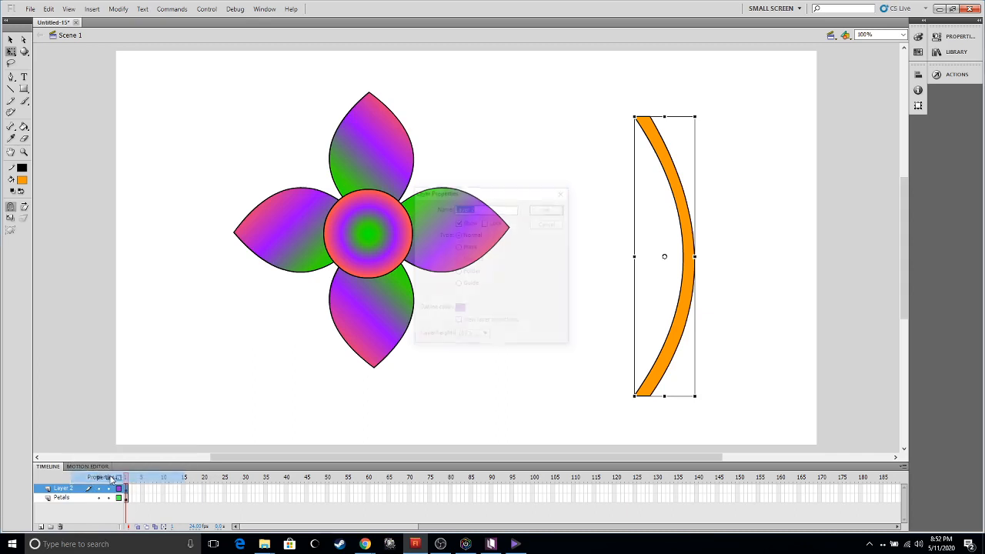
pyautogui.write('Stn')
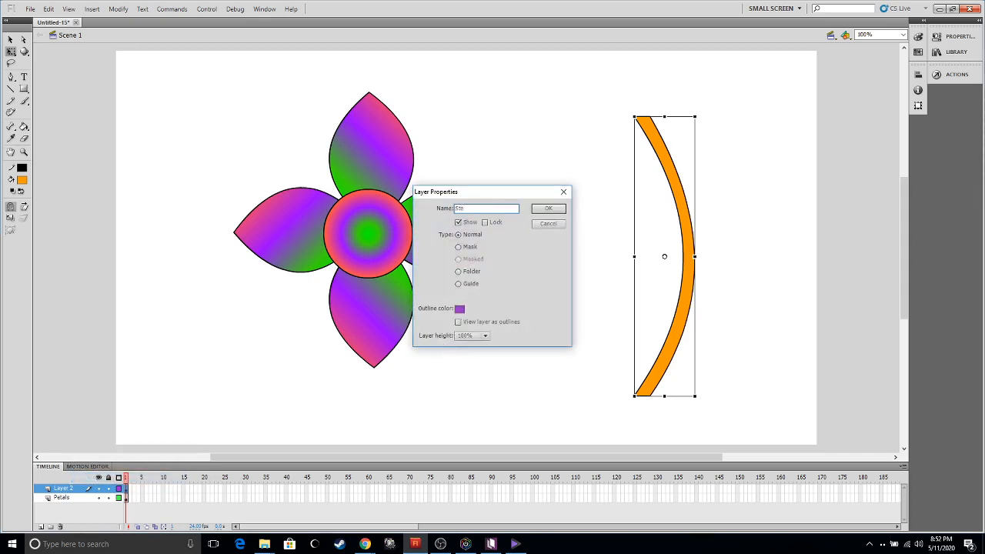
pyautogui.write('m')
pyautogui.press('Return')
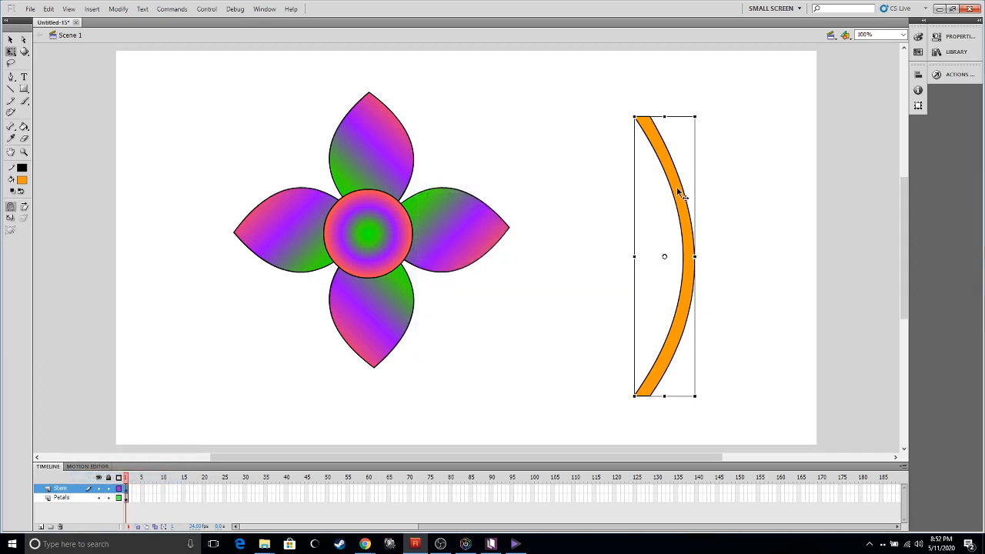
# Step: Place the stem's upper end at the flower's centre and move the Stem layer below the Petals layer
pyautogui.moveTo(679, 192); pyautogui.dragTo(428, 245)
pyautogui.moveTo(386, 130); pyautogui.dragTo(411, 76)
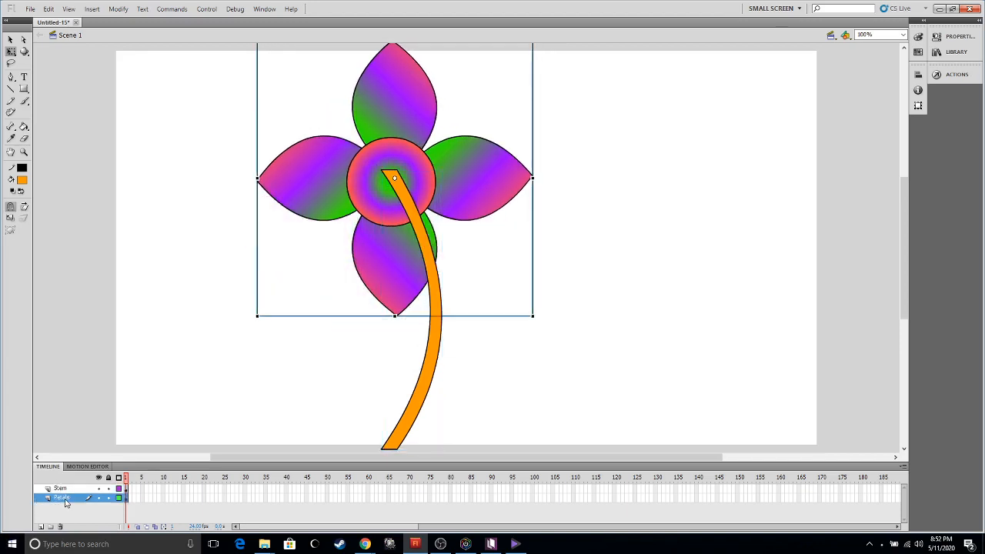
pyautogui.moveTo(66, 501); pyautogui.dragTo(69, 499)
pyautogui.click(67, 490)
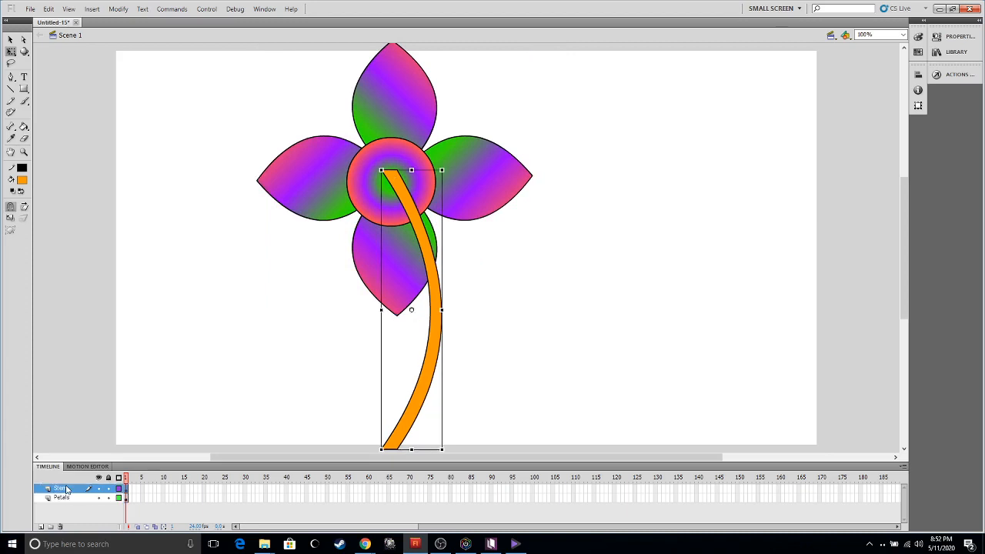
pyautogui.moveTo(66, 489); pyautogui.dragTo(70, 511)
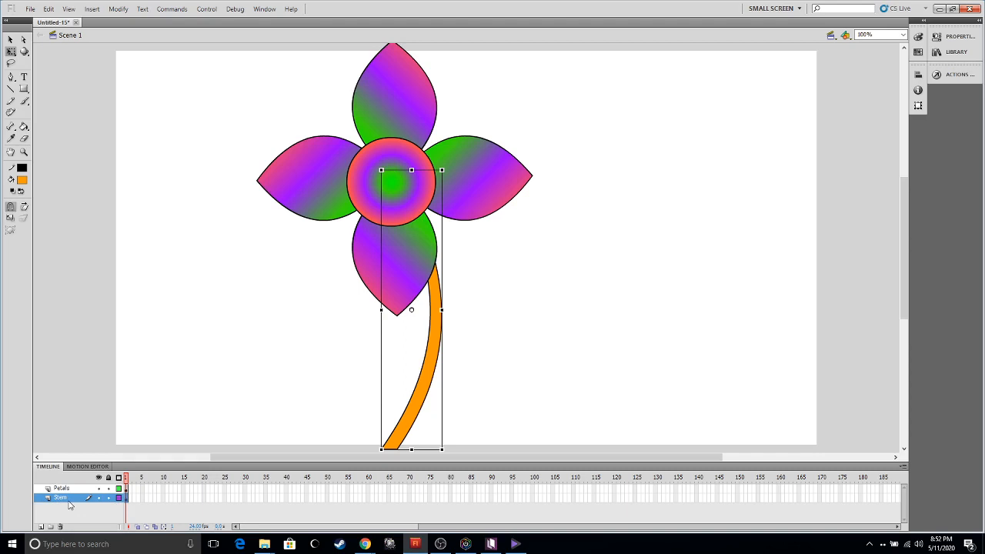
# Step: Scale the flower and stem together to about three quarters of their size and place them in the middle of the stage
pyautogui.click(502, 295)
pyautogui.click(405, 165)
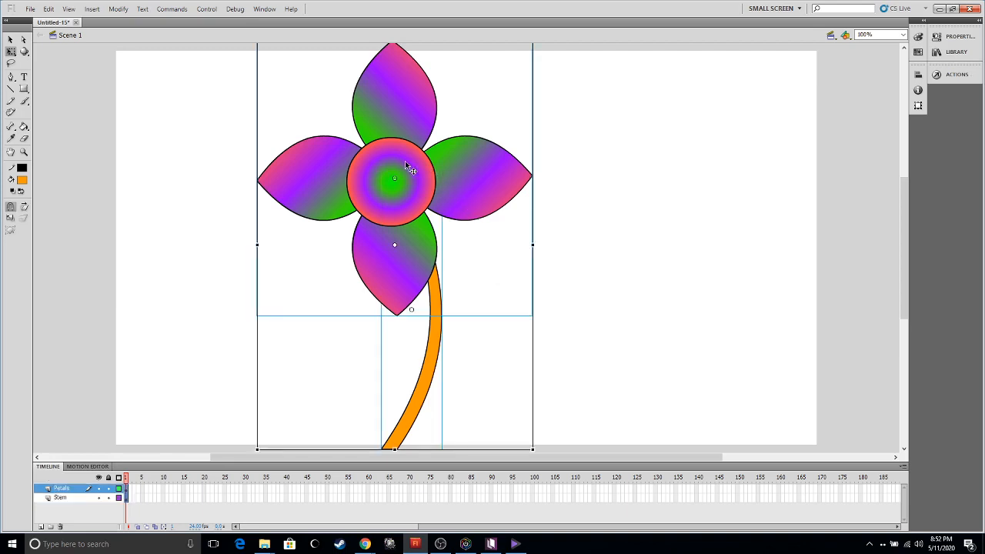
pyautogui.moveTo(405, 165); pyautogui.dragTo(487, 188)
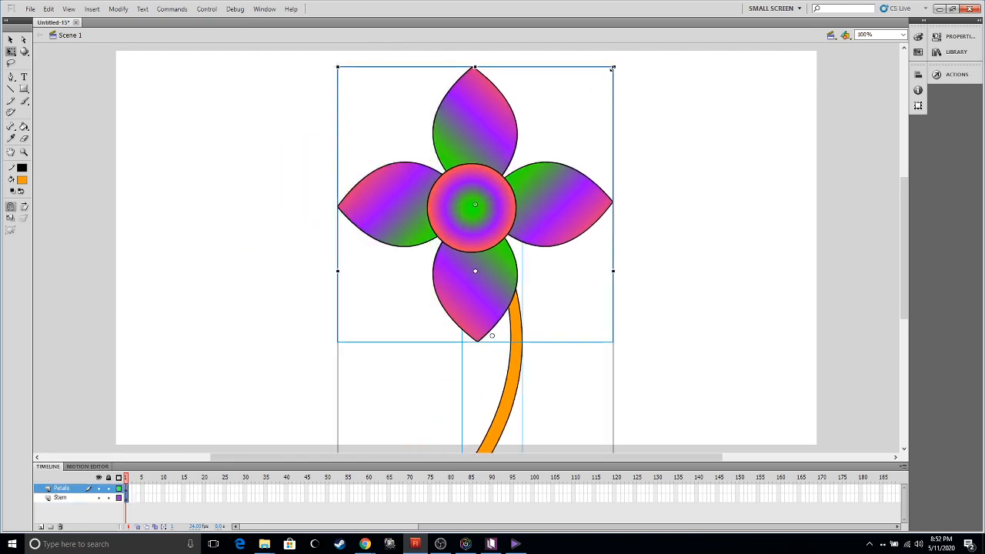
pyautogui.moveTo(612, 67); pyautogui.dragTo(546, 136)
pyautogui.moveTo(444, 270); pyautogui.dragTo(454, 182)
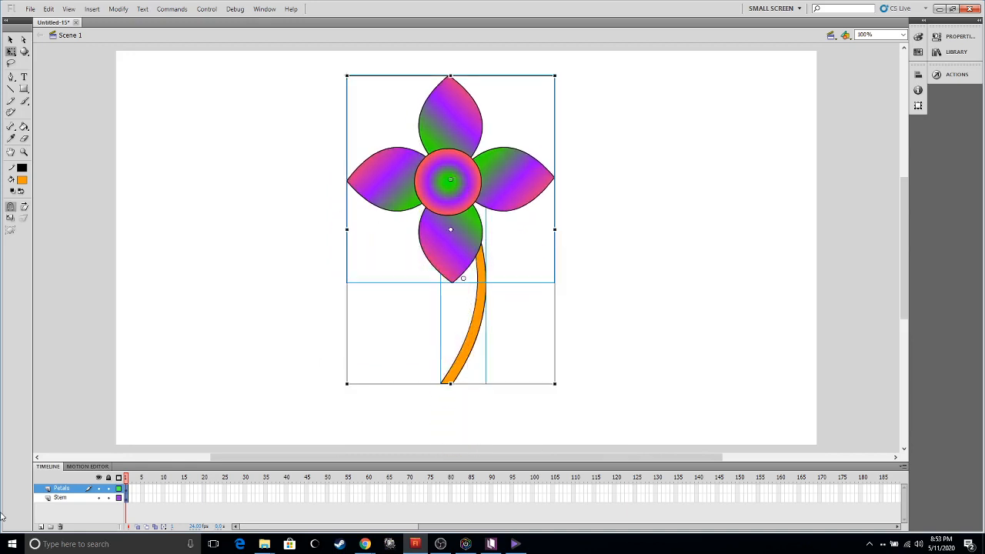
# Step: Add a new layer above the Petals layer and name it Pot
pyautogui.click(42, 524)
pyautogui.rightClick(73, 489)
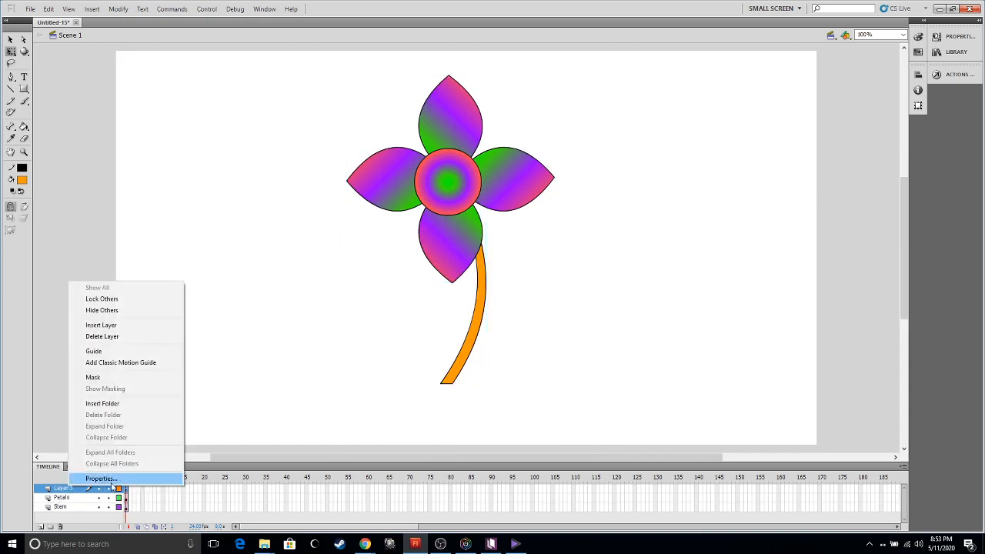
pyautogui.click(100, 478)
pyautogui.write('Fol')
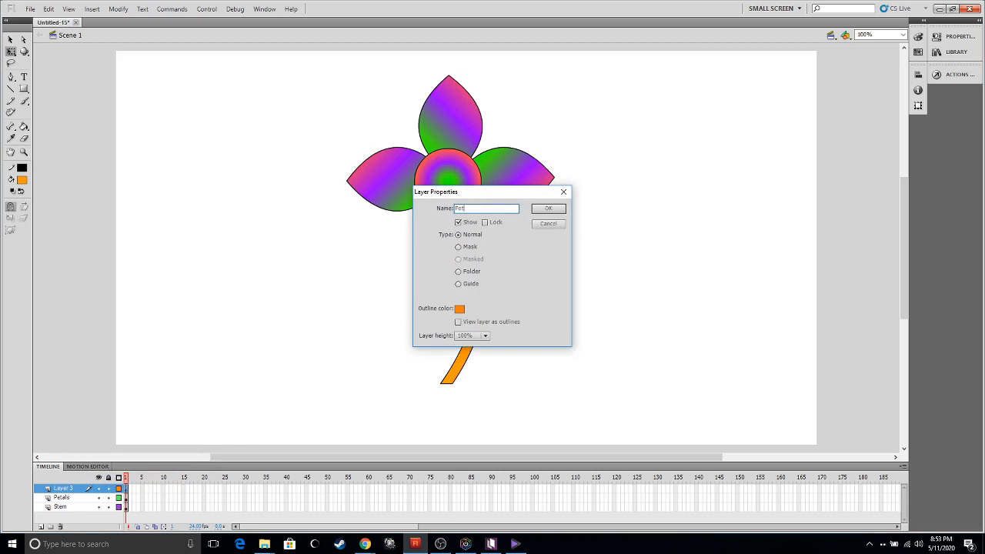
pyautogui.press('Return')
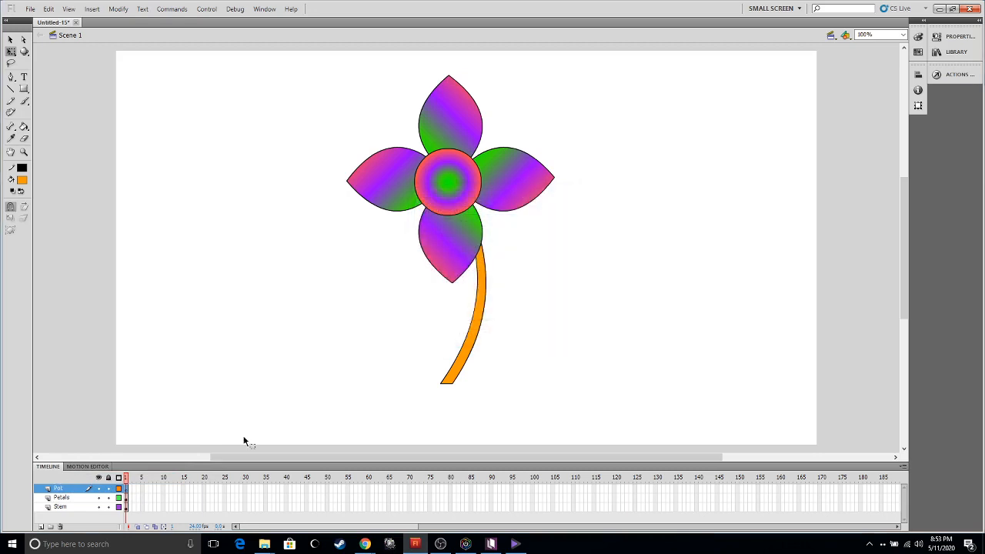
# Step: Draw a closed trapezoid pot outline with the Line tool around the stem's lower end, wider at its upper edge
pyautogui.click(24, 89)
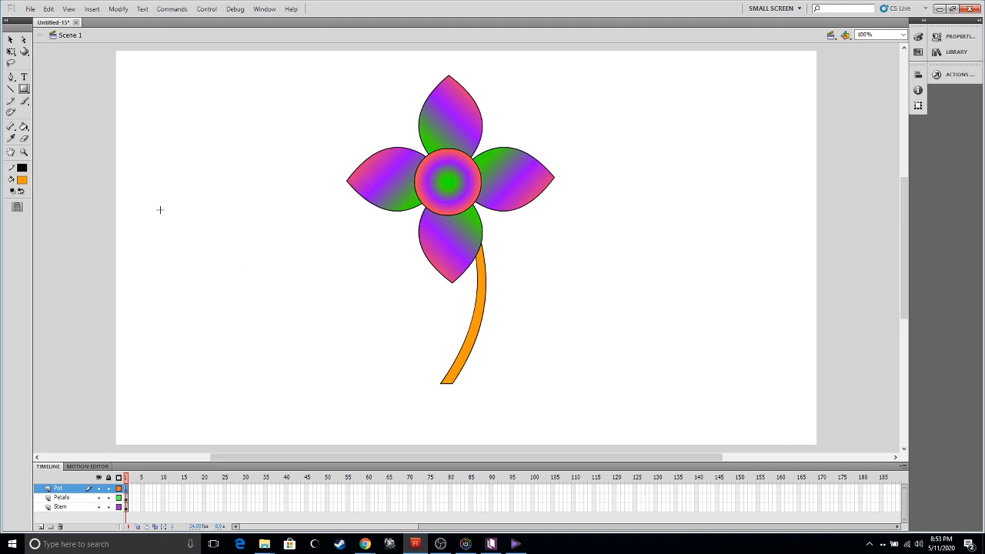
pyautogui.press('n')
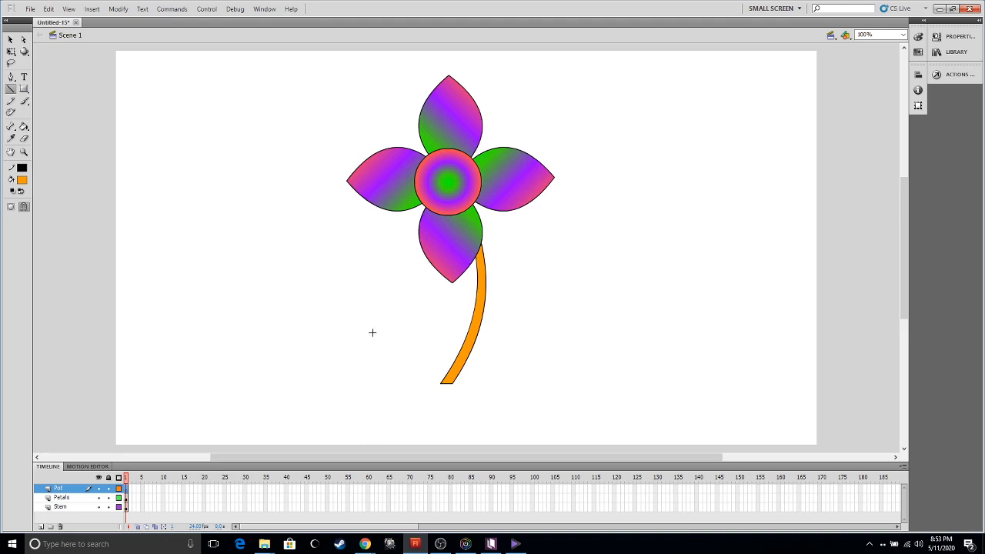
pyautogui.moveTo(388, 343); pyautogui.dragTo(544, 346)
pyautogui.moveTo(545, 343); pyautogui.dragTo(545, 343)
pyautogui.moveTo(545, 344)
pyautogui.mouseDown()
pyautogui.moveTo(492, 437)
pyautogui.moveTo(486, 424)
pyautogui.moveTo(419, 423)
pyautogui.moveTo(386, 343)
pyautogui.mouseUp()
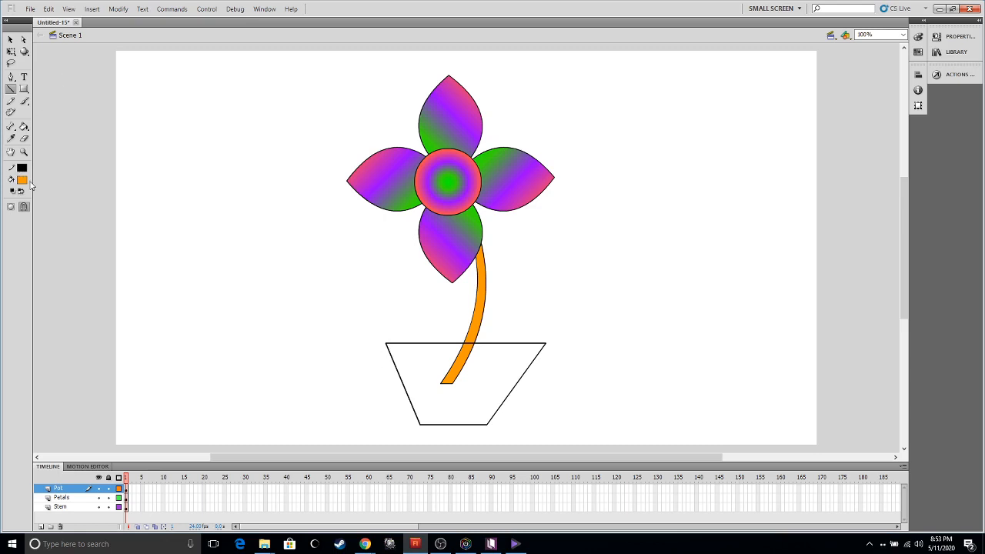
# Step: Fill the pot outline with yellow-green #CCFF00 using the Paint Bucket tool
pyautogui.click(23, 179)
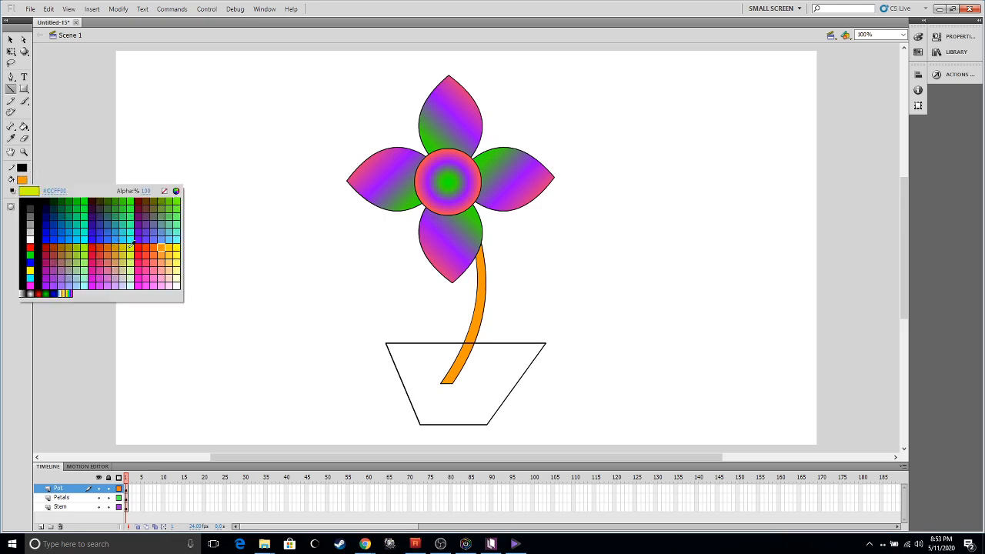
pyautogui.click(131, 245)
pyautogui.click(24, 126)
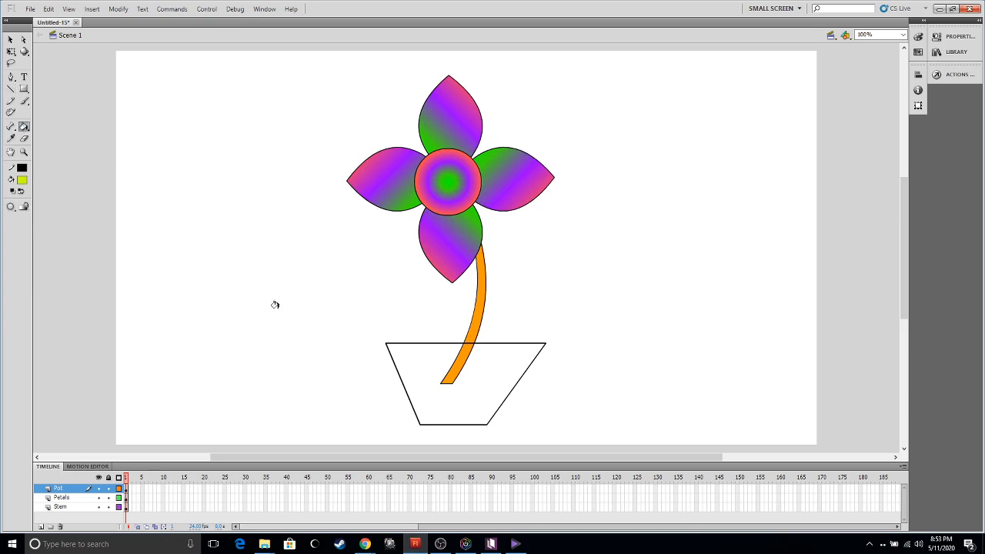
pyautogui.click(417, 378)
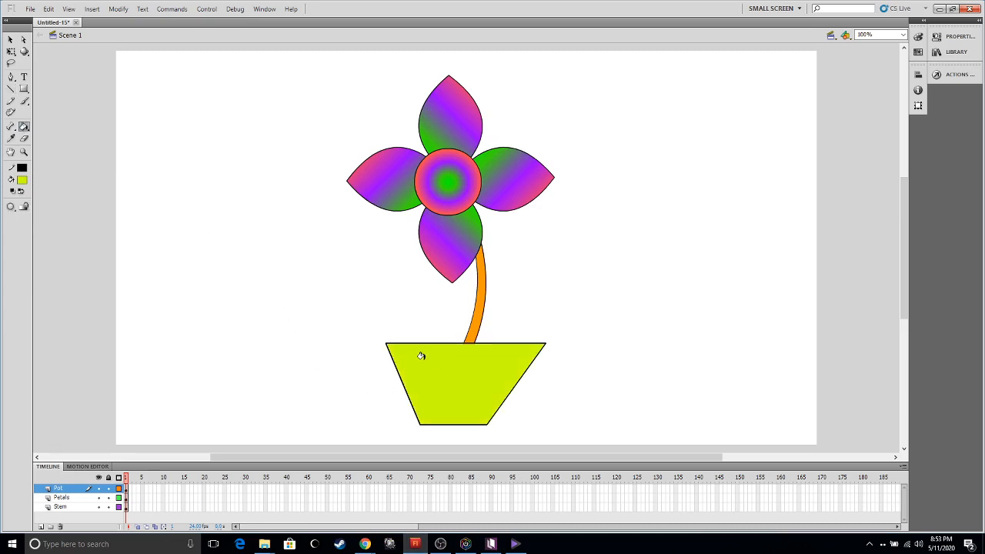
# Step: Lock the Petals and Stem layers so that only the pot can be selected
pyautogui.press('q')
pyautogui.moveTo(372, 349); pyautogui.dragTo(605, 446)
pyautogui.click(612, 377)
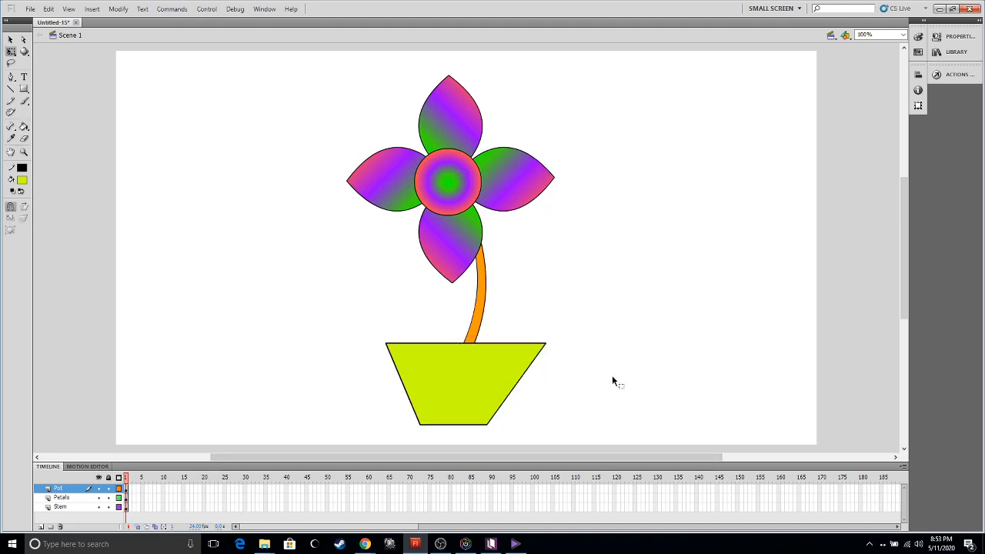
pyautogui.click(108, 498)
pyautogui.click(109, 507)
# Step: Convert the whole pot, fill and outline, into a movie clip symbol named Pot
pyautogui.moveTo(339, 341); pyautogui.dragTo(616, 460)
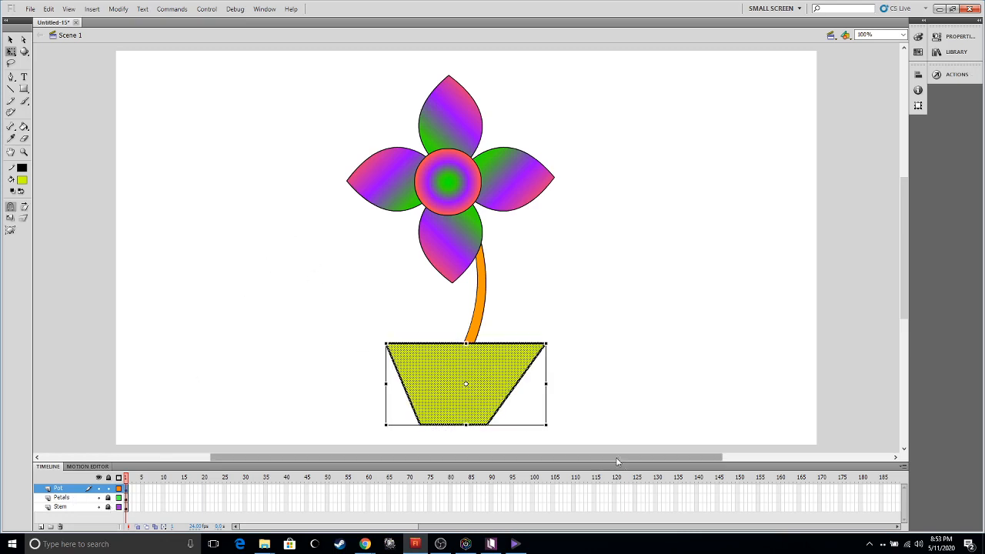
pyautogui.press('F8')
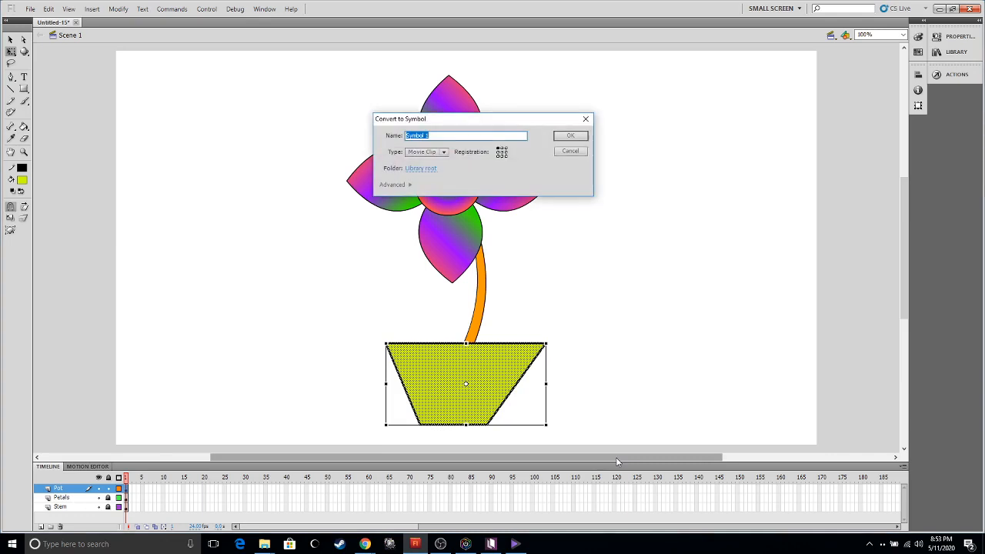
pyautogui.write('Pot')
pyautogui.press('Return')
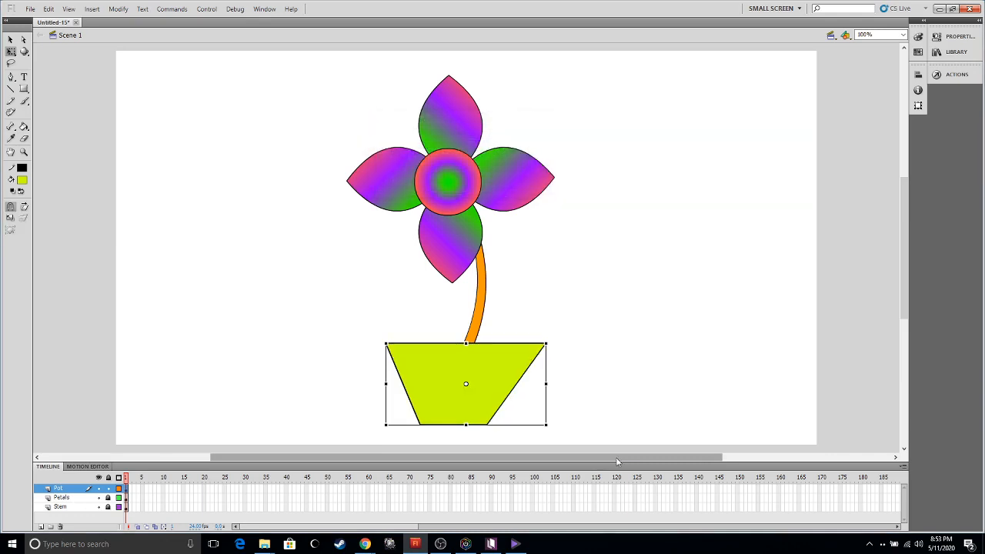
pyautogui.click(639, 361)
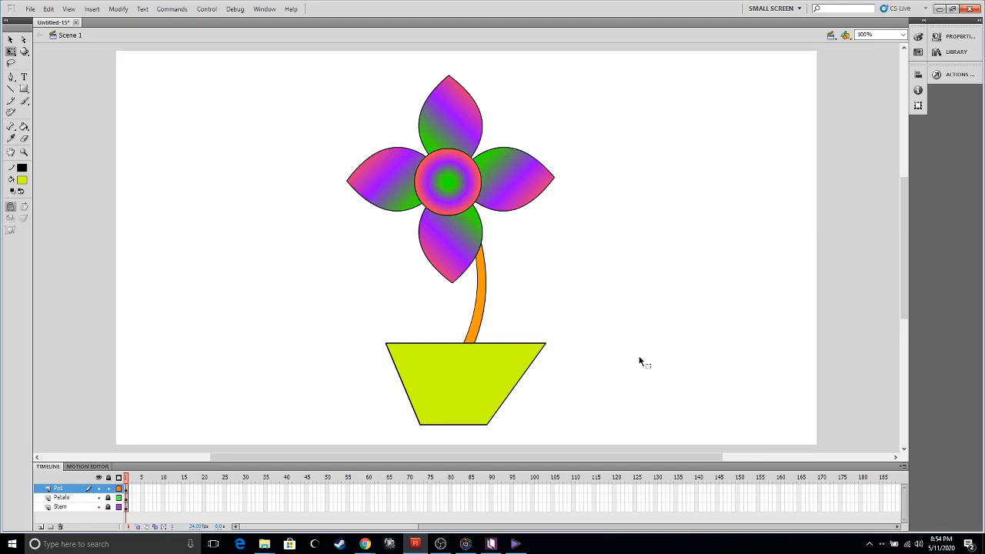
# Step: Save the document to the Desktop as a Flash CS5 Document named Flower
pyautogui.click(30, 9)
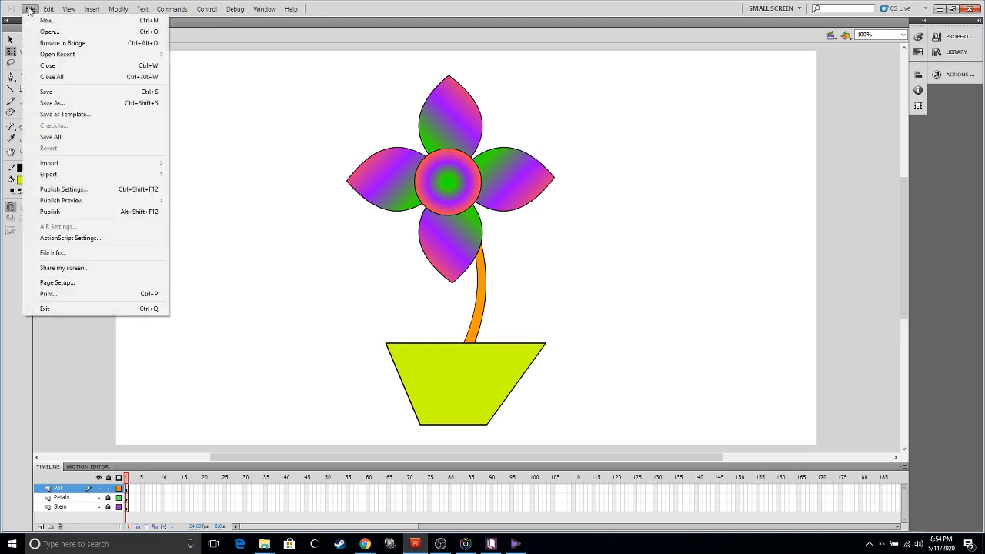
pyautogui.click(102, 107)
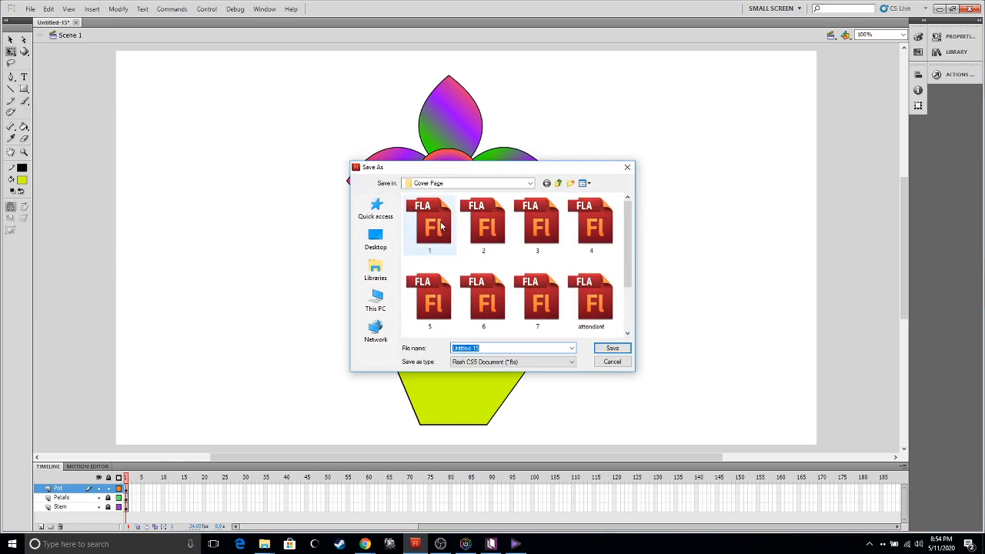
pyautogui.click(373, 243)
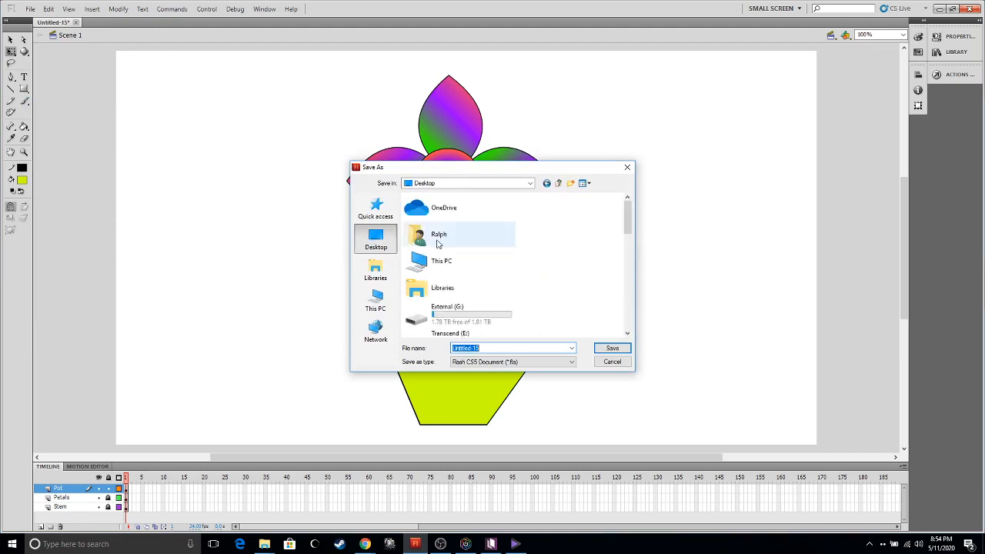
pyautogui.scroll(-5, 557, 249)
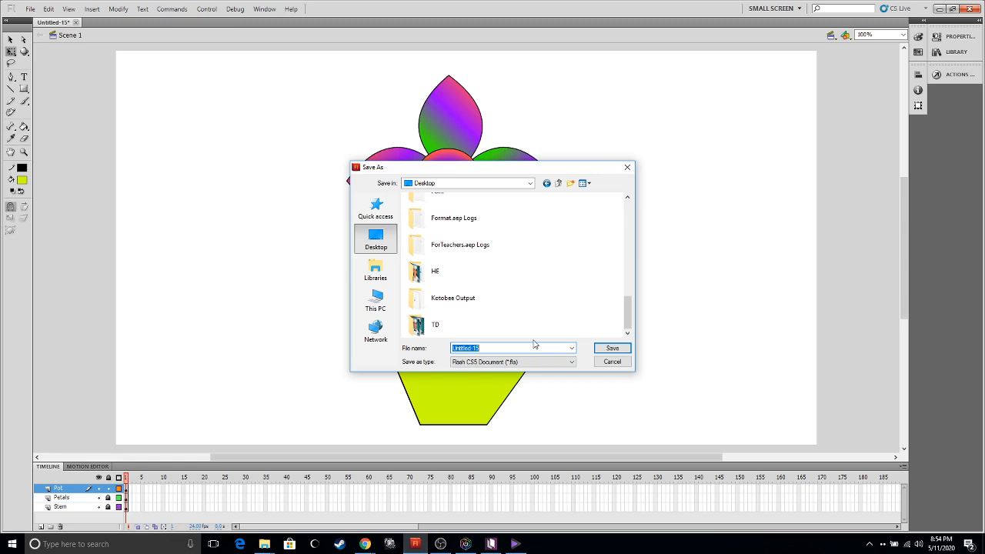
pyautogui.write('Flower')
pyautogui.click(613, 348)
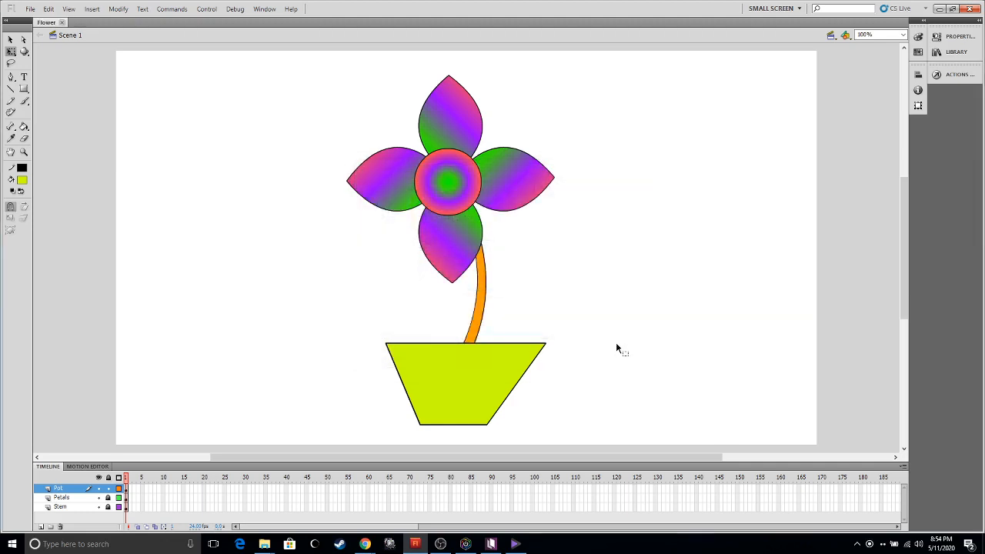